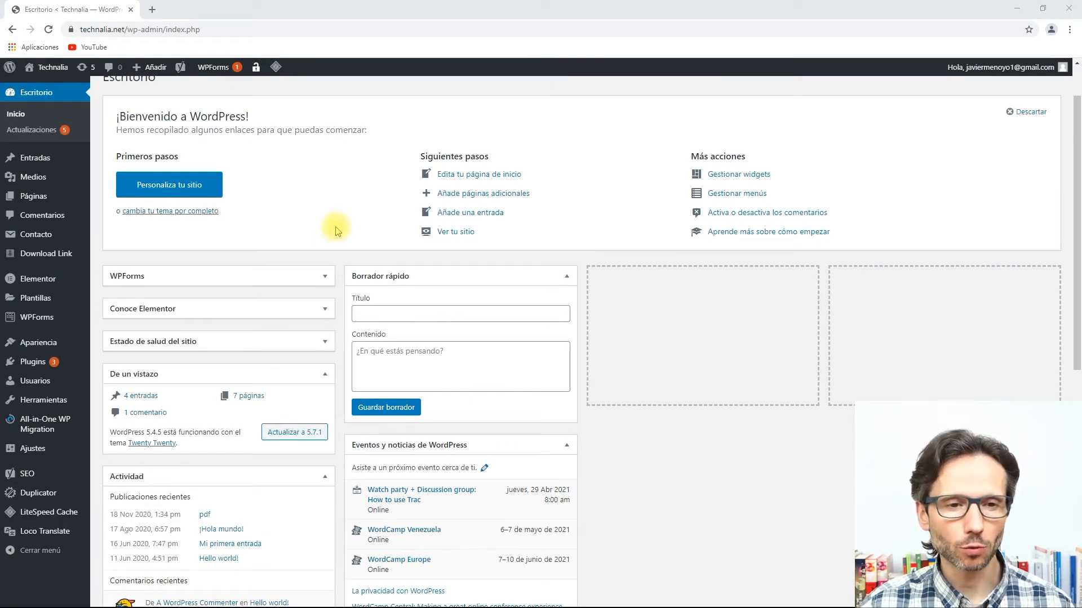
Open the WordPress updates page and check the available core version and the Akismet Anti-Spam update's compatibility with WordPress 5.4.5 and 5.7.1.
scroll(335, 230, down, 3)
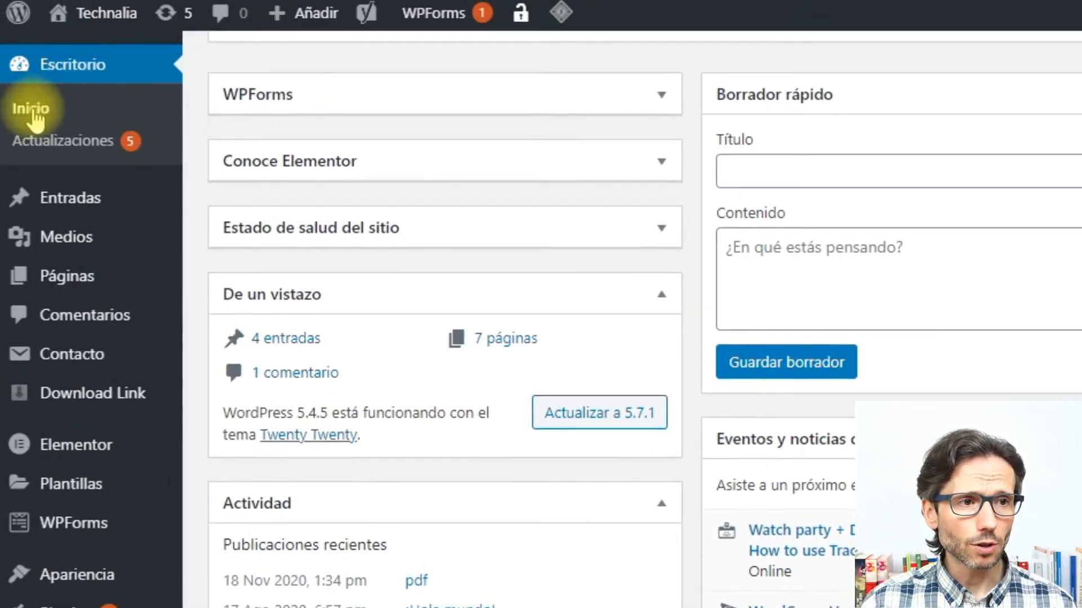
click(64, 147)
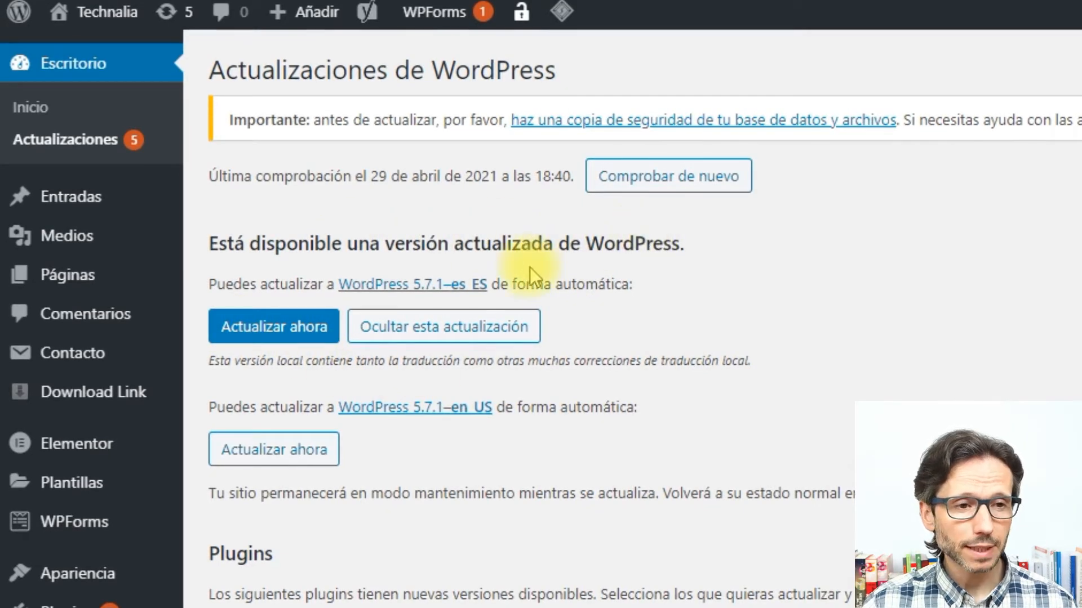
scroll(527, 267, down, 2)
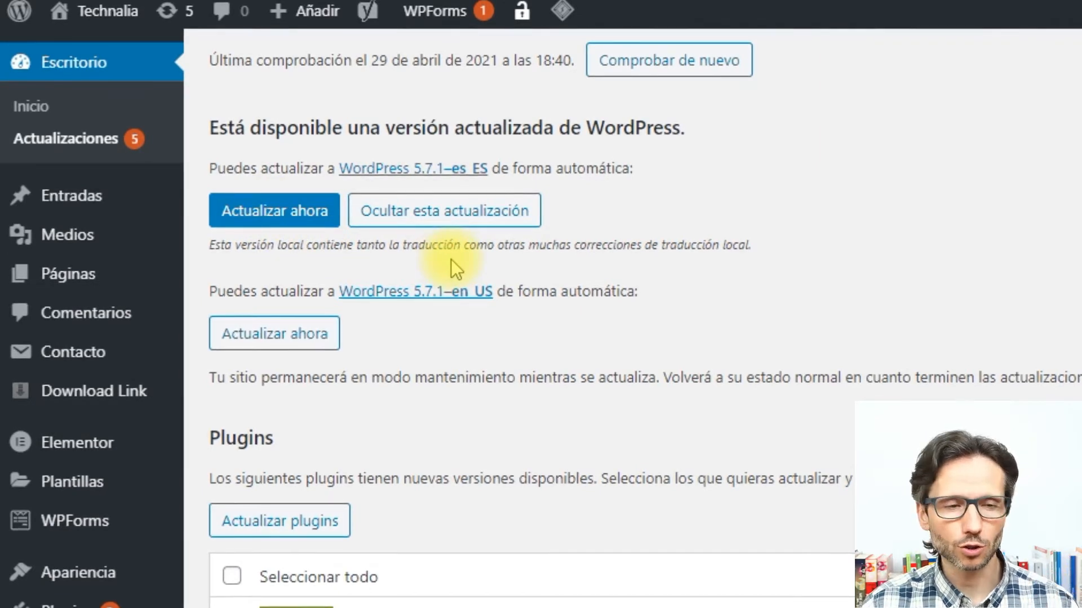
scroll(505, 277, down, 2)
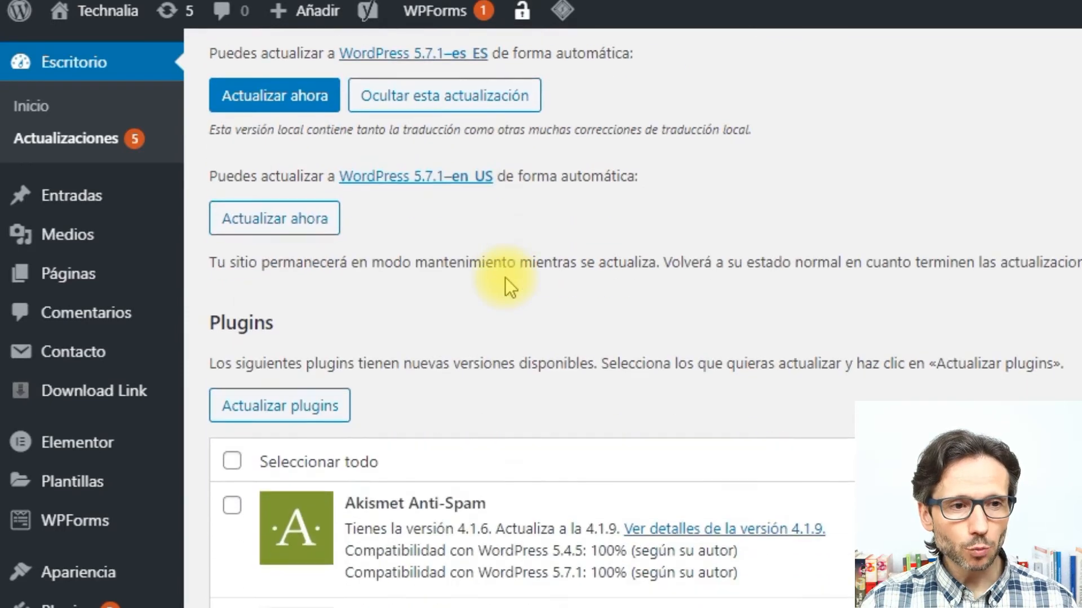
scroll(505, 277, down, 2)
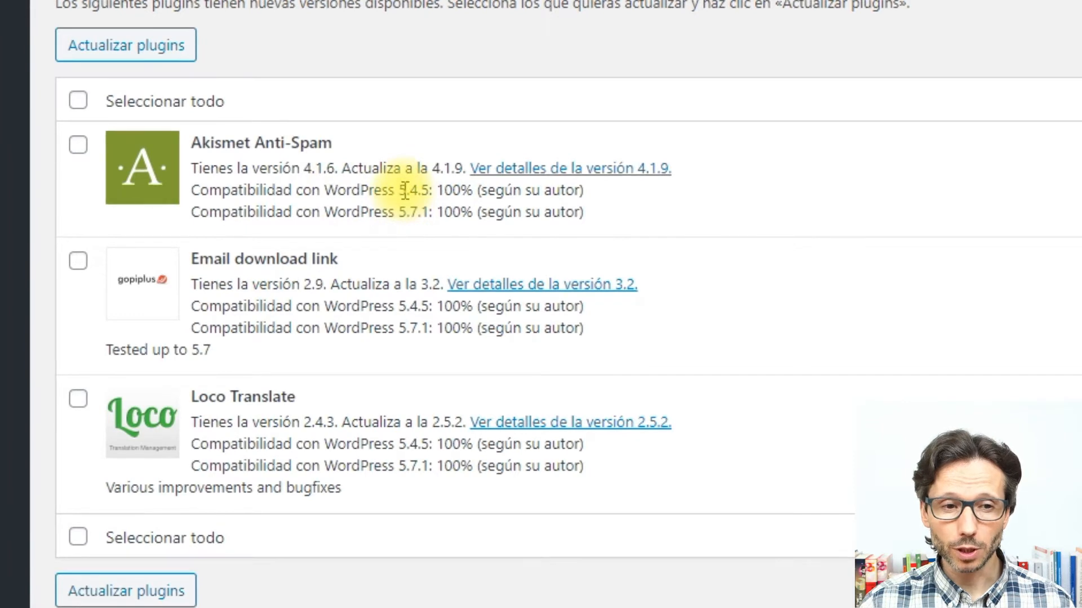
drag(399, 190, 429, 189)
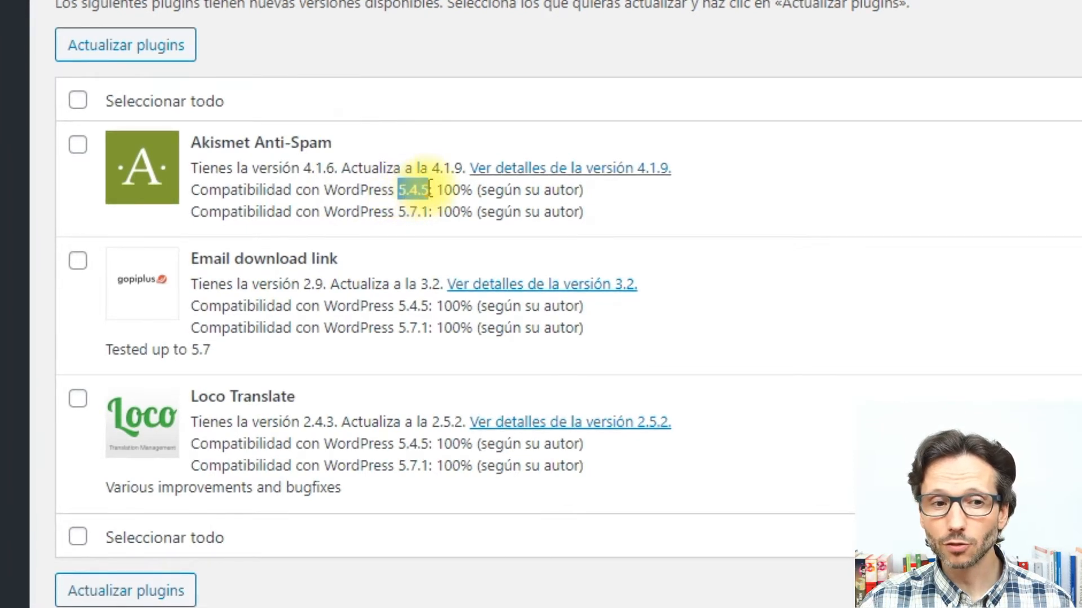
click(400, 217)
drag(400, 217, 427, 214)
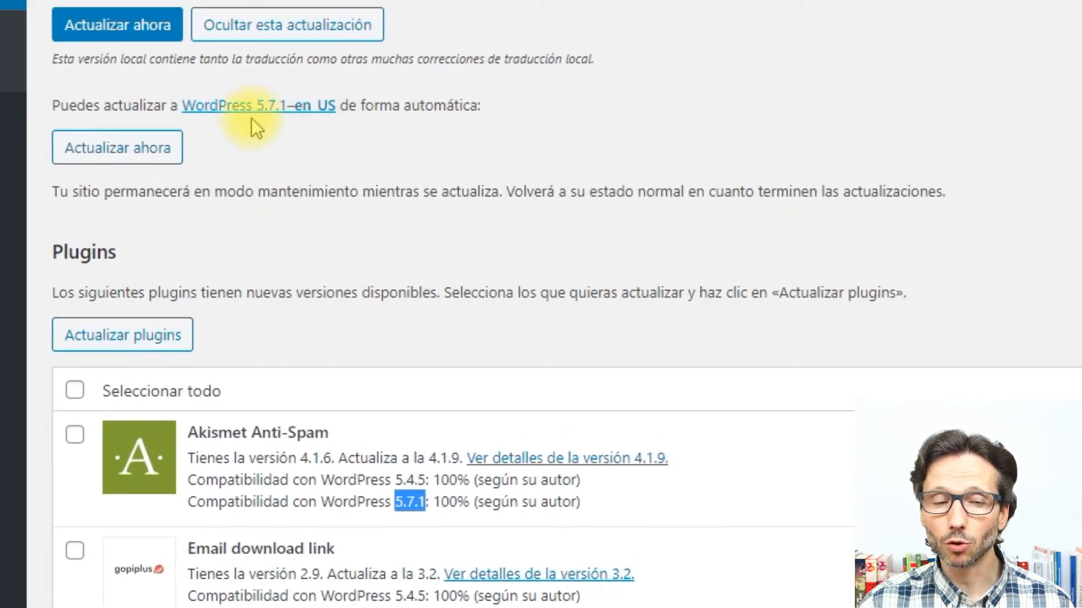
scroll(415, 291, down, 2)
click(433, 404)
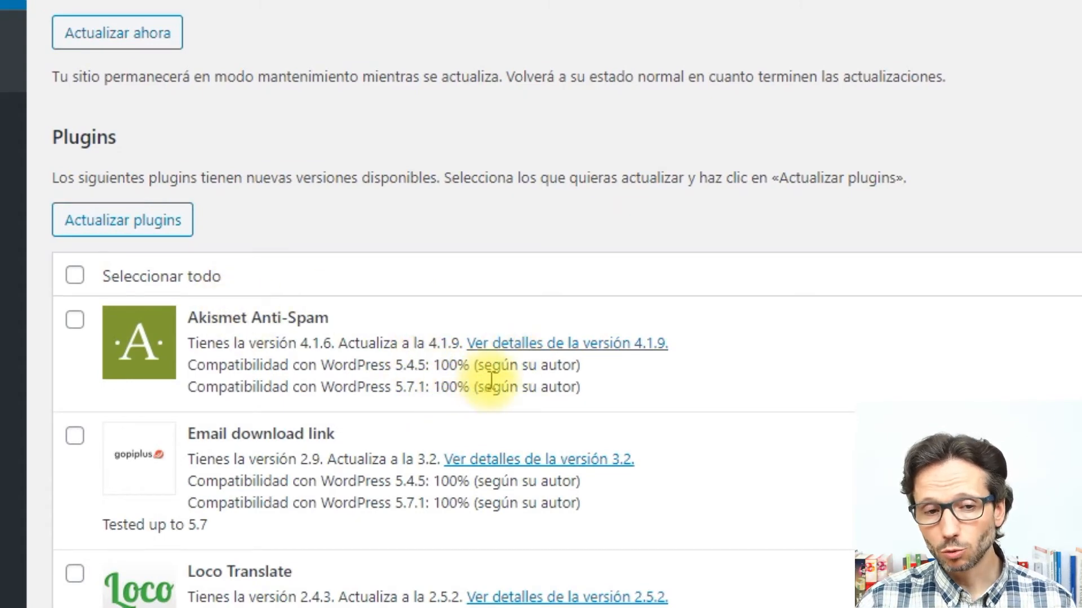
Review the pending updates for the Email download link and Loco Translate plugins and the Twenty Twenty theme.
scroll(477, 382, down, 2)
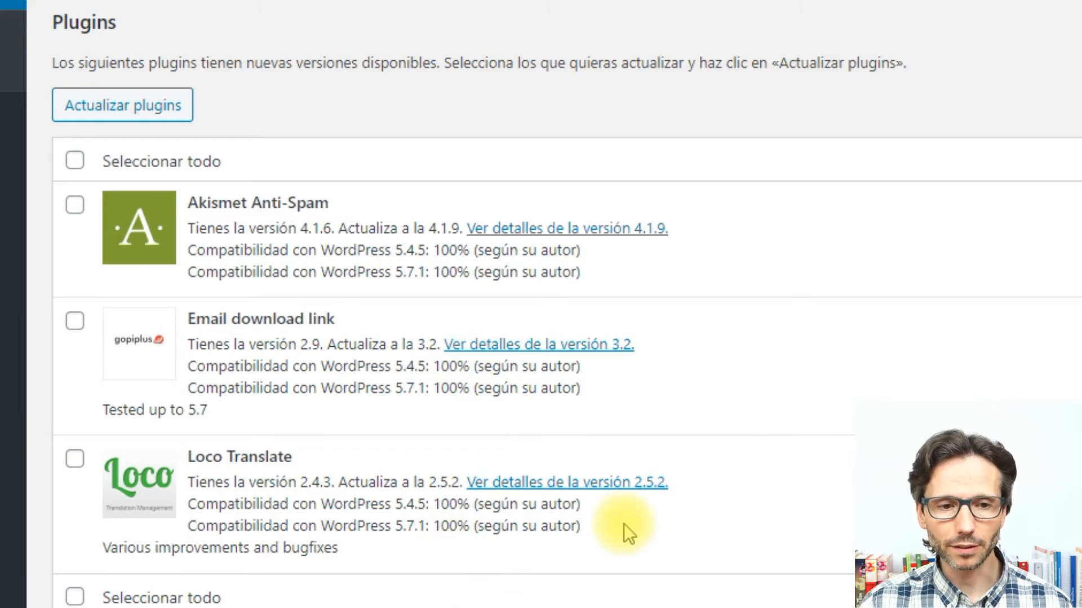
scroll(616, 524, down, 7)
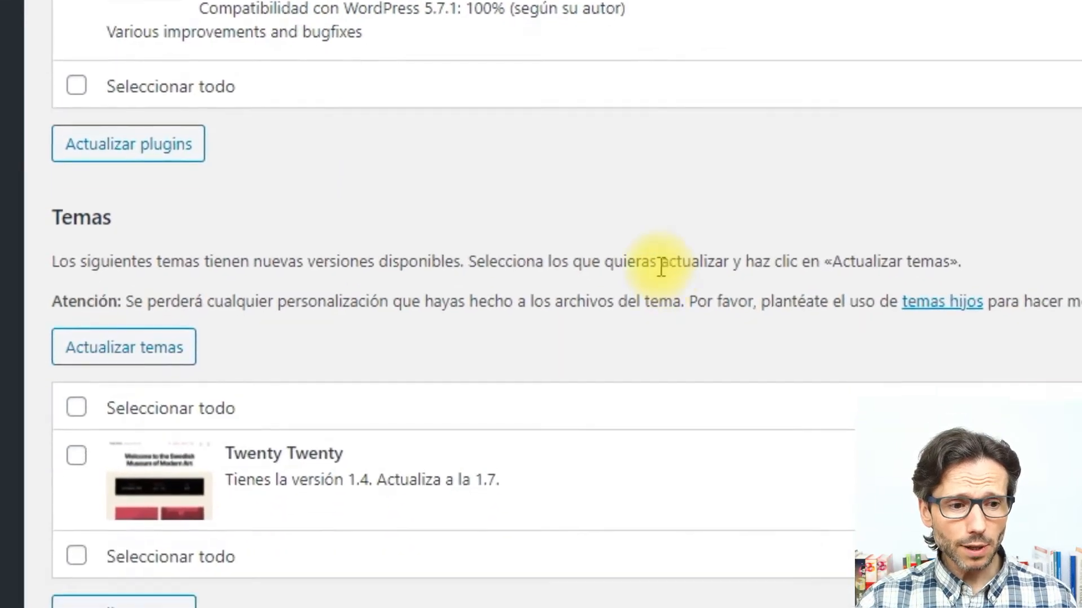
scroll(661, 267, down, 2)
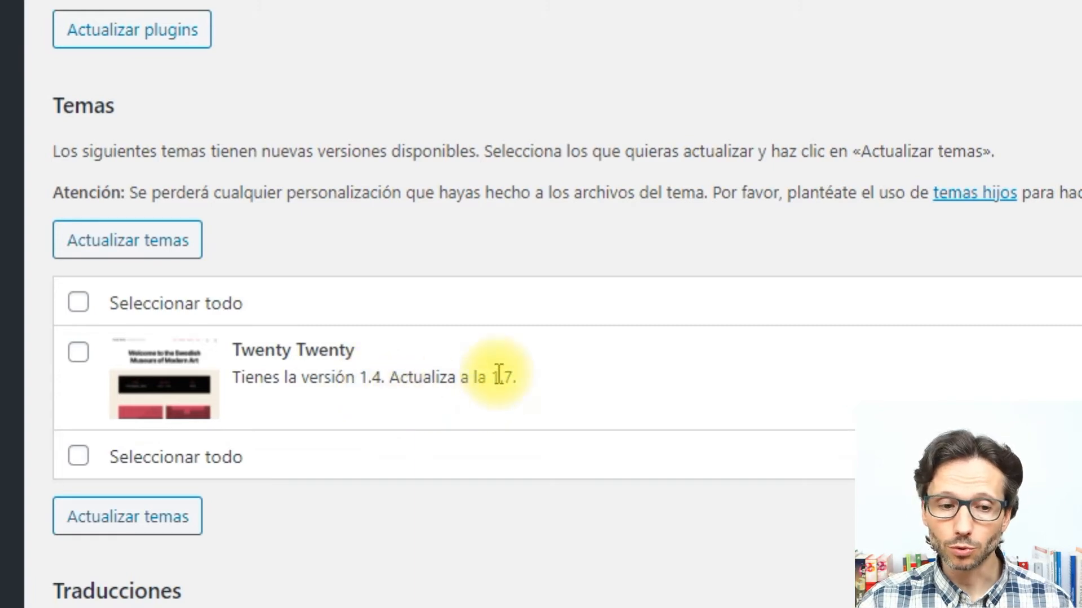
scroll(536, 333, up, 15)
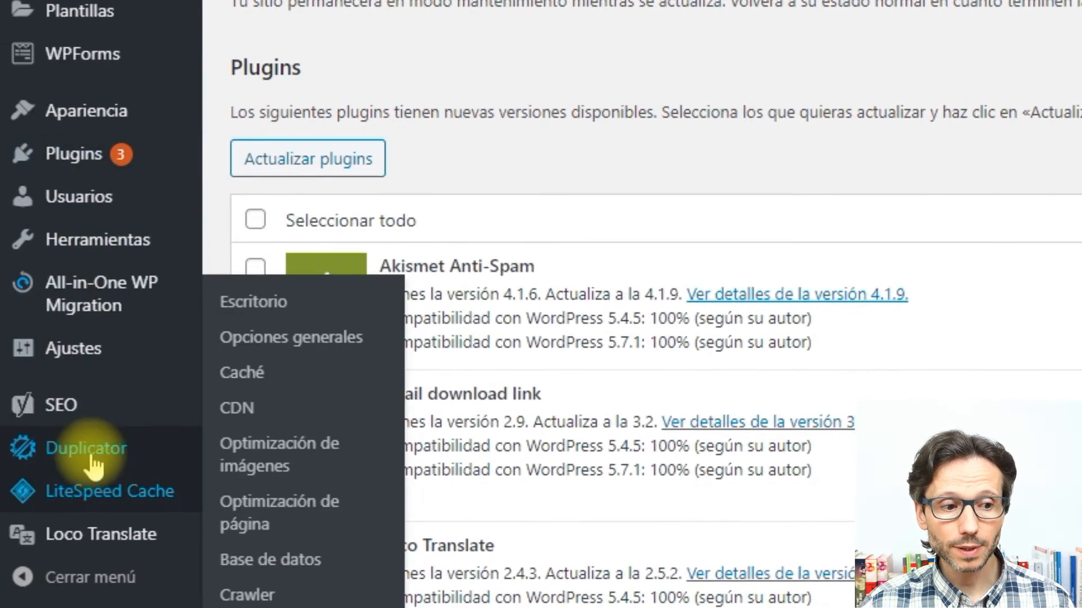
Create a new Duplicator backup package with the default name and settings, scanning the site and building the package.
mouse_move(93, 466)
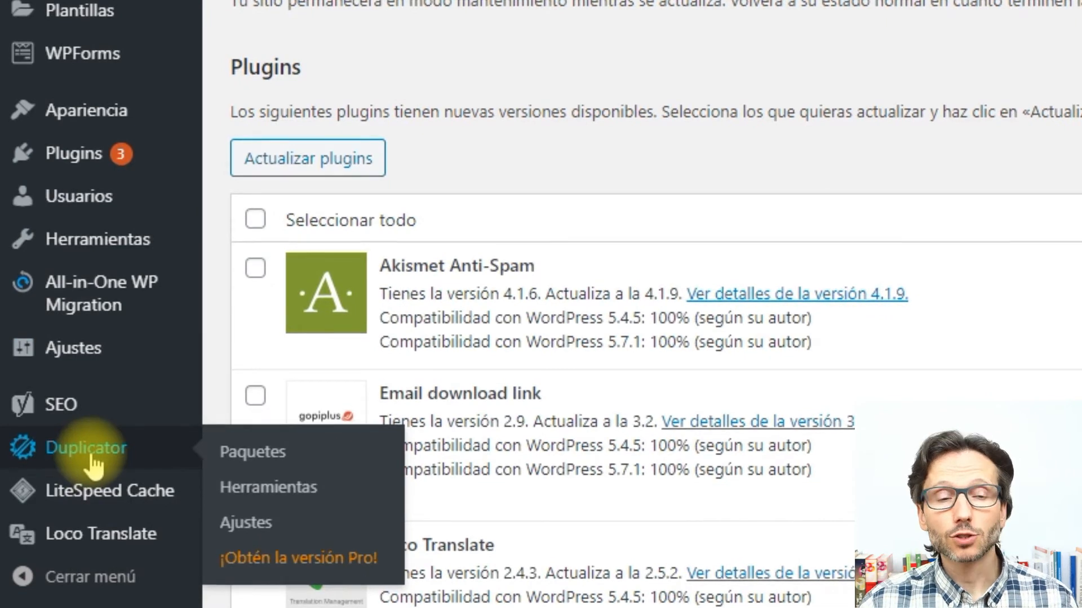
click(93, 460)
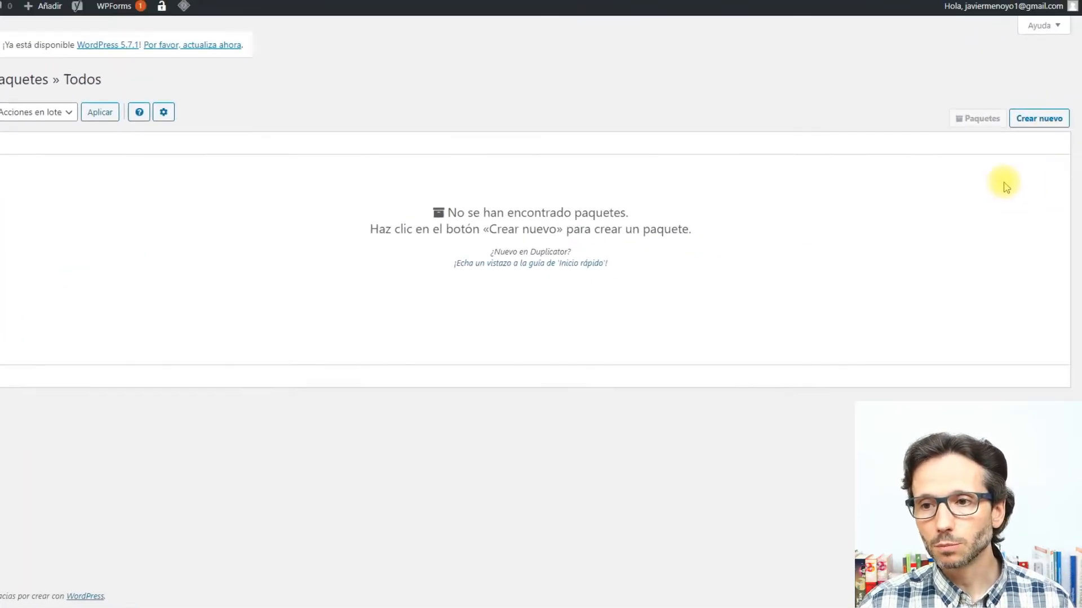
click(1033, 120)
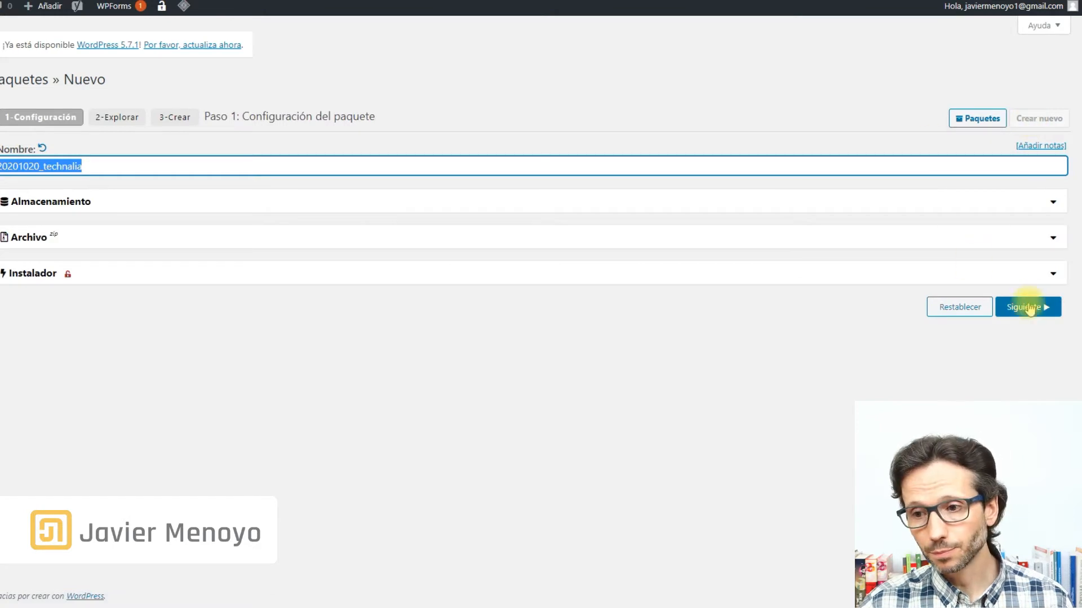
click(1028, 308)
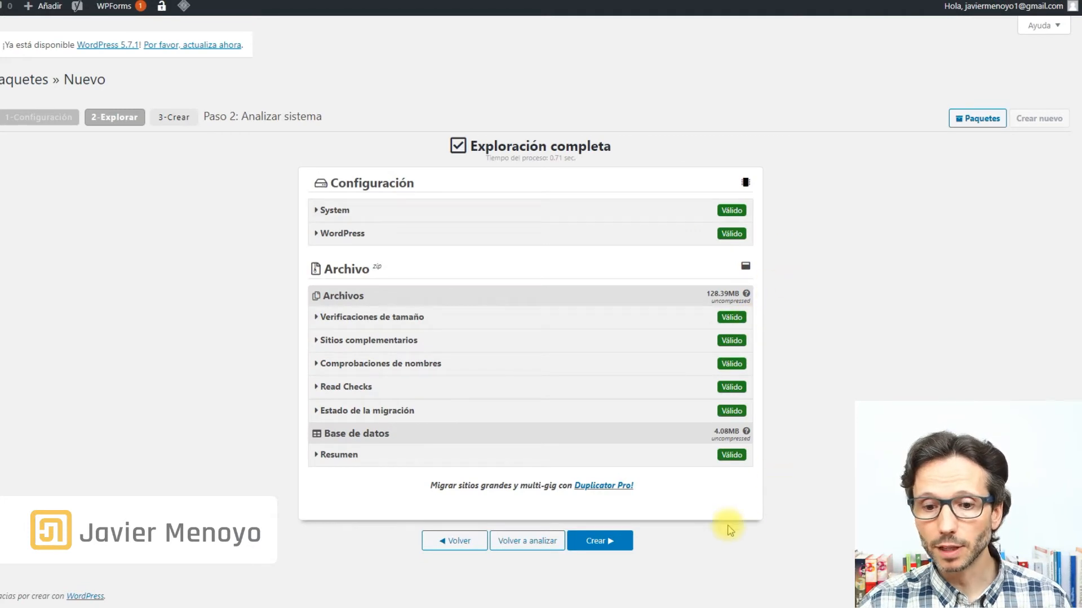
click(627, 536)
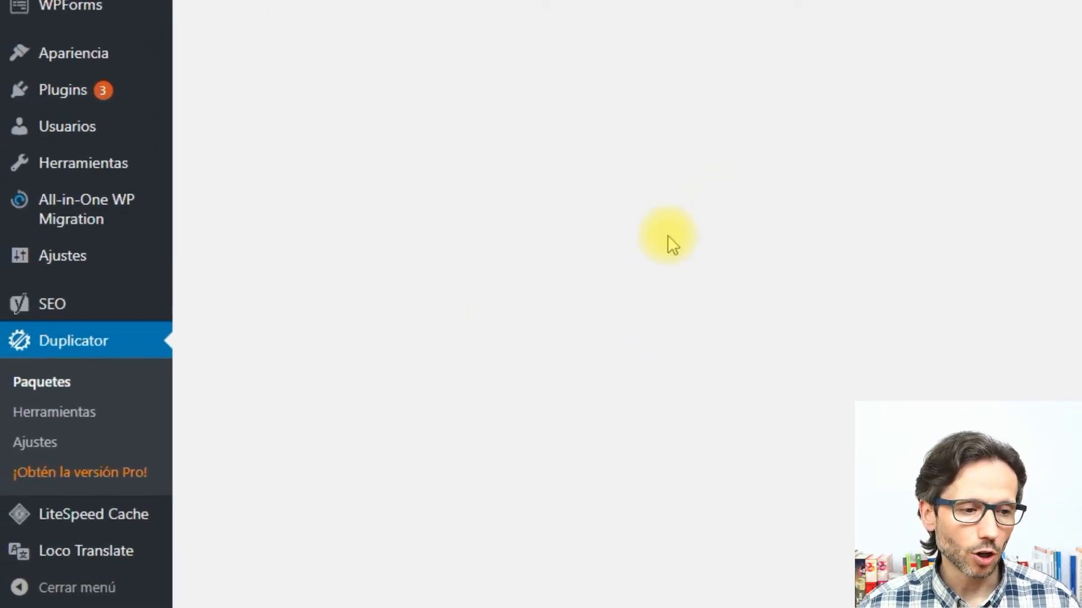
Purge all cache entries from the LiteSpeed Cache toolbox.
mouse_move(53, 526)
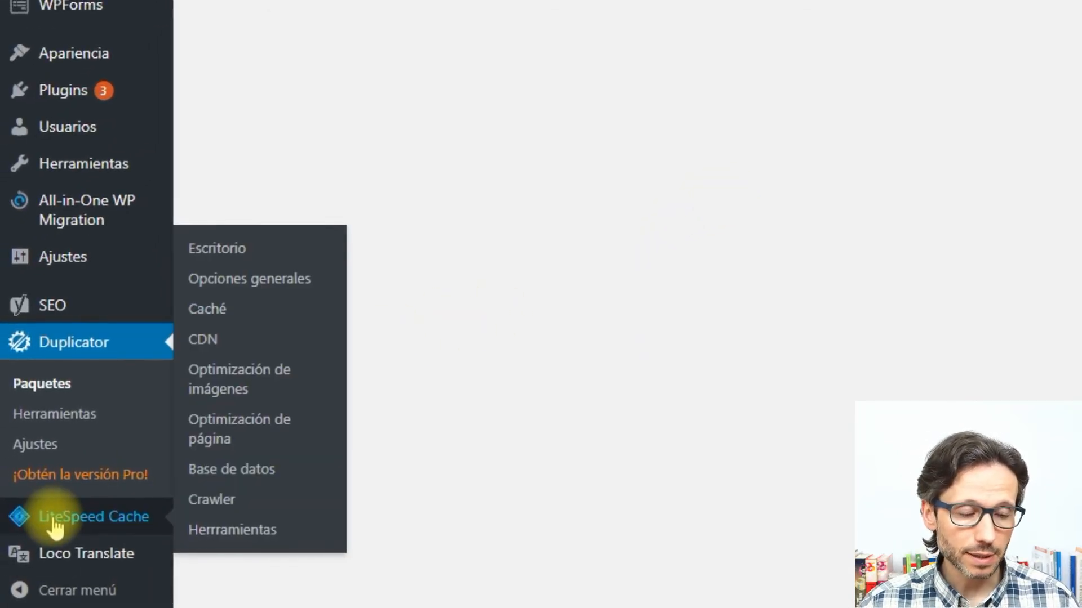
click(54, 526)
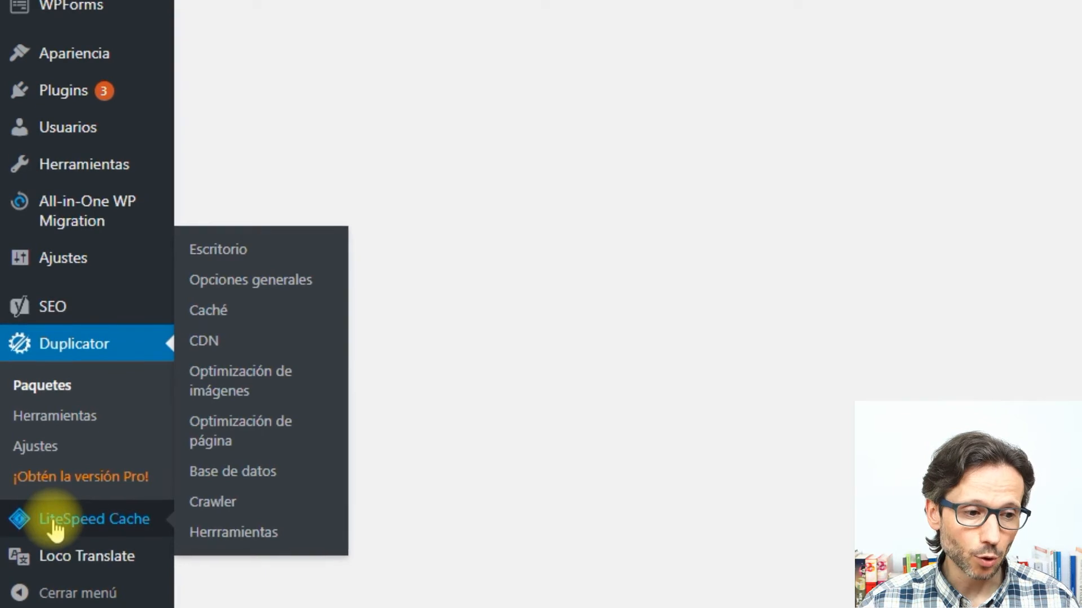
scroll(138, 326, down, 2)
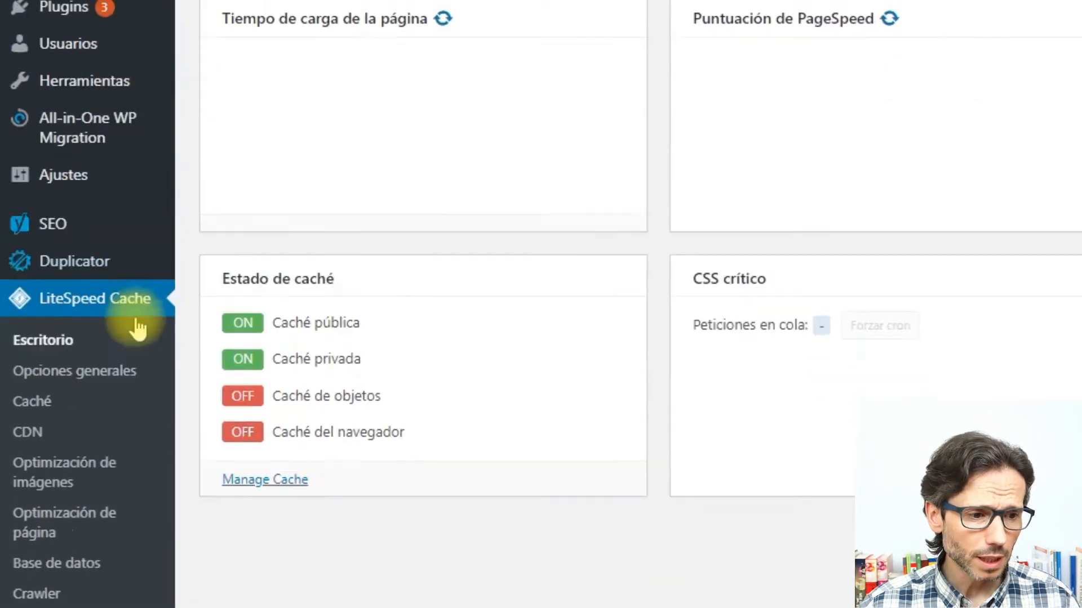
scroll(67, 538, down, 1)
click(70, 534)
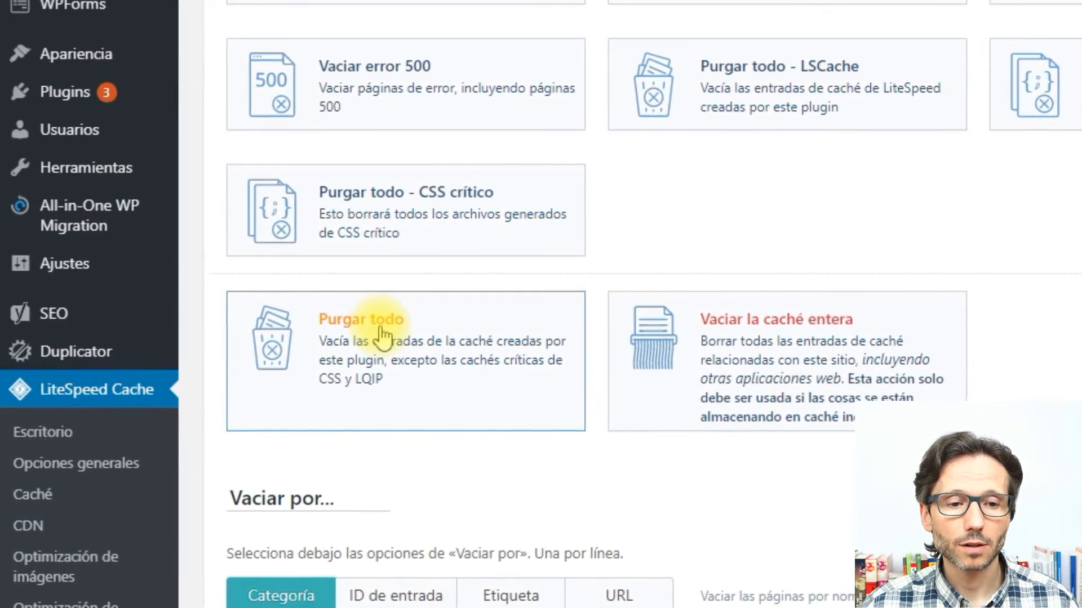
scroll(383, 336, up, 1)
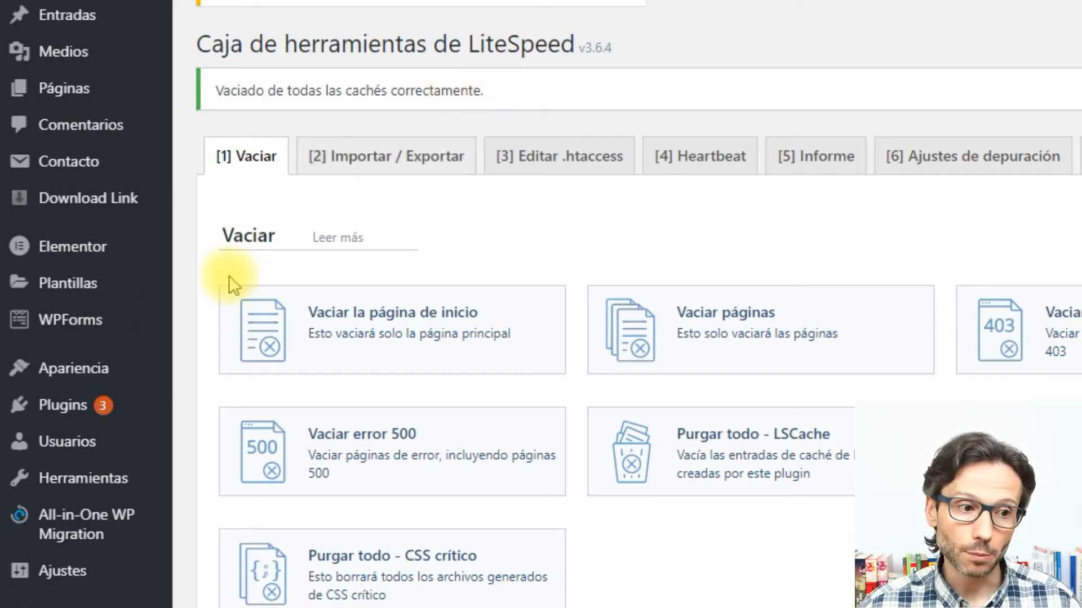
Deactivate the LiteSpeed Cache plugin in the list of installed plugins.
mouse_move(62, 420)
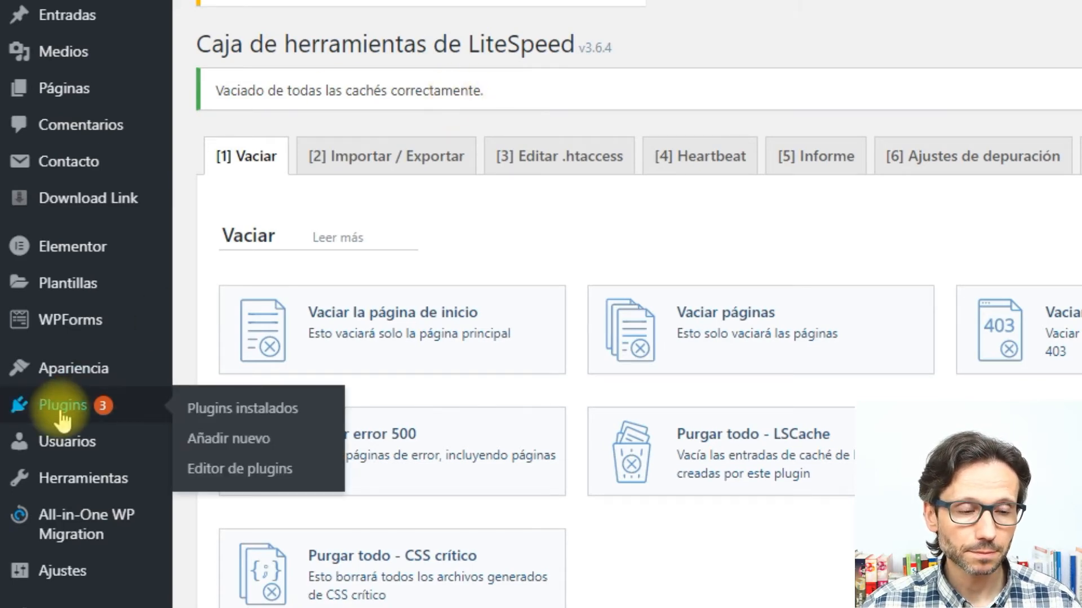
click(62, 420)
scroll(504, 254, down, 5)
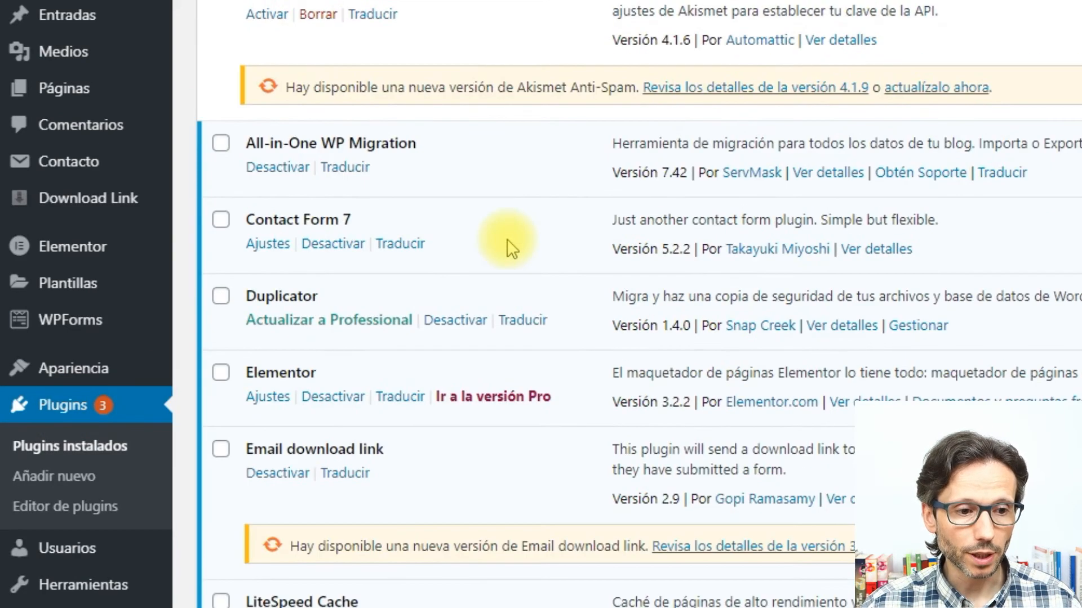
scroll(403, 485, down, 4)
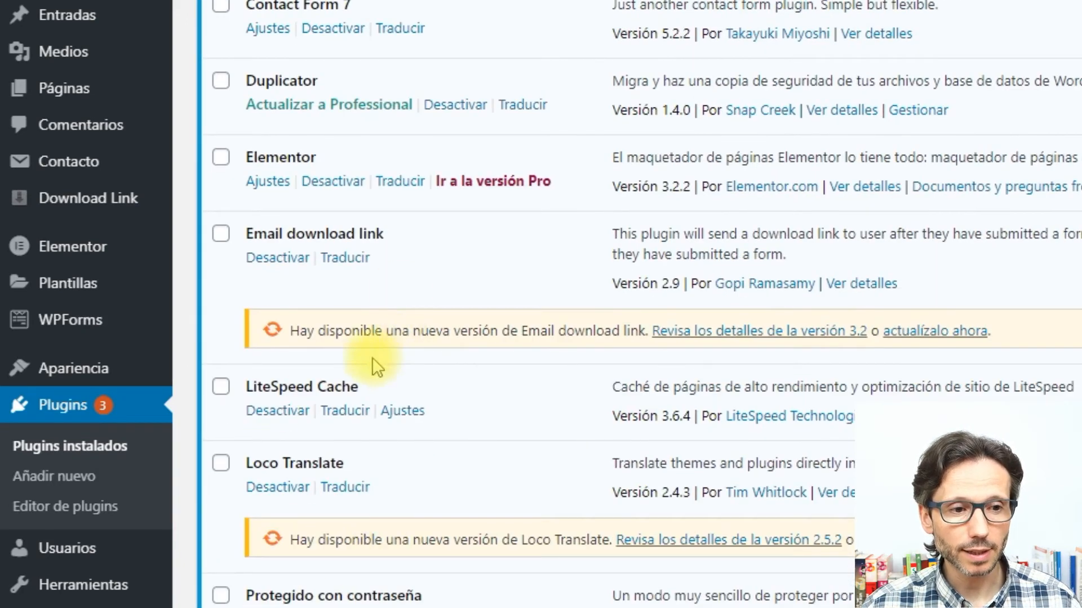
click(280, 411)
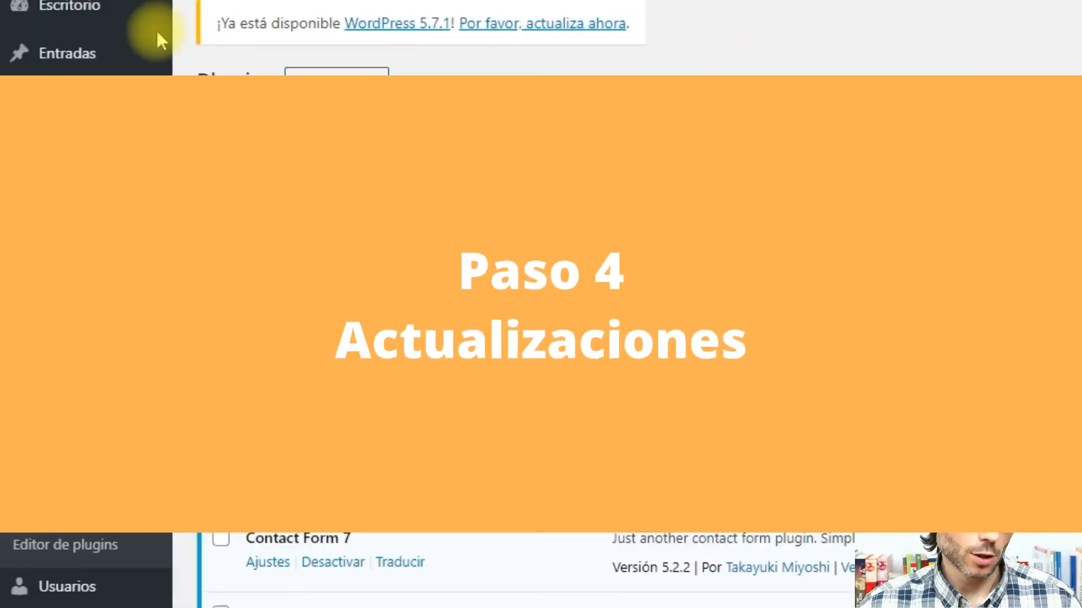
Update the Akismet Anti-Spam, Email download link and Loco Translate plugins from the WordPress updates page.
mouse_move(76, 72)
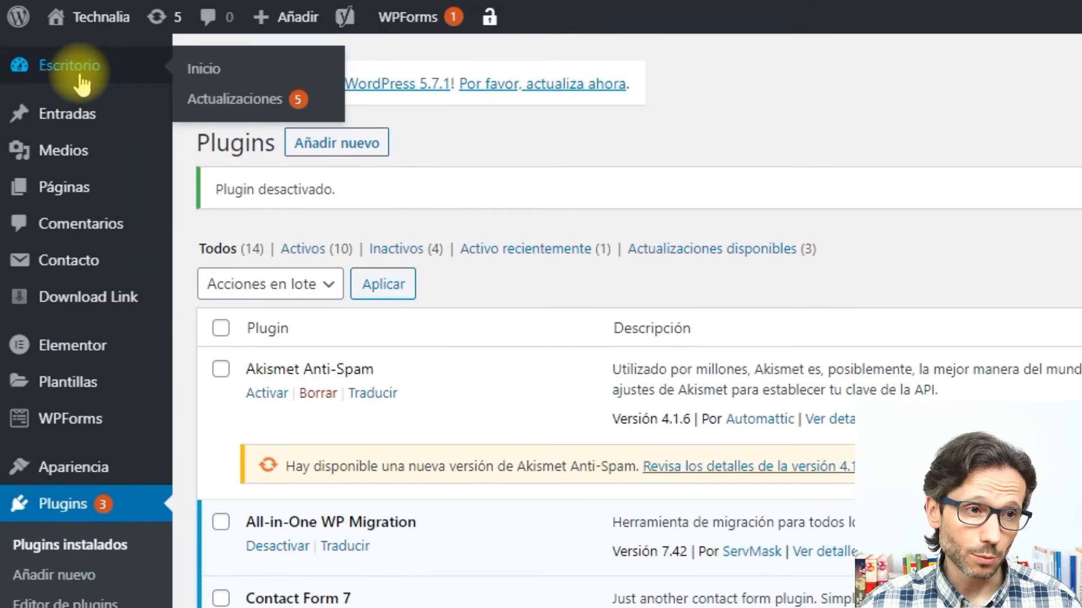
click(218, 101)
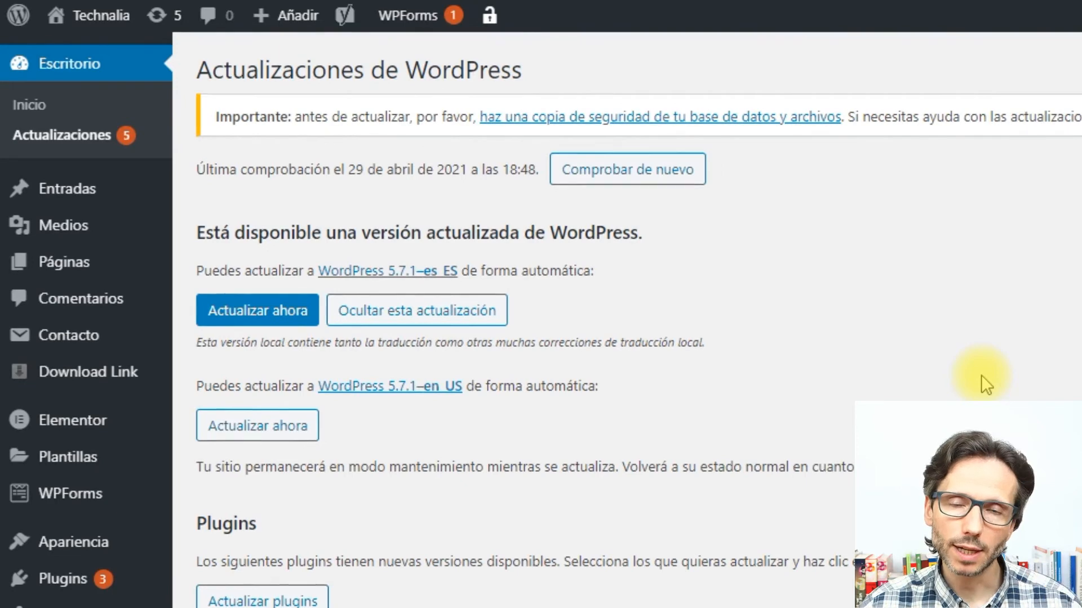
scroll(981, 375, down, 7)
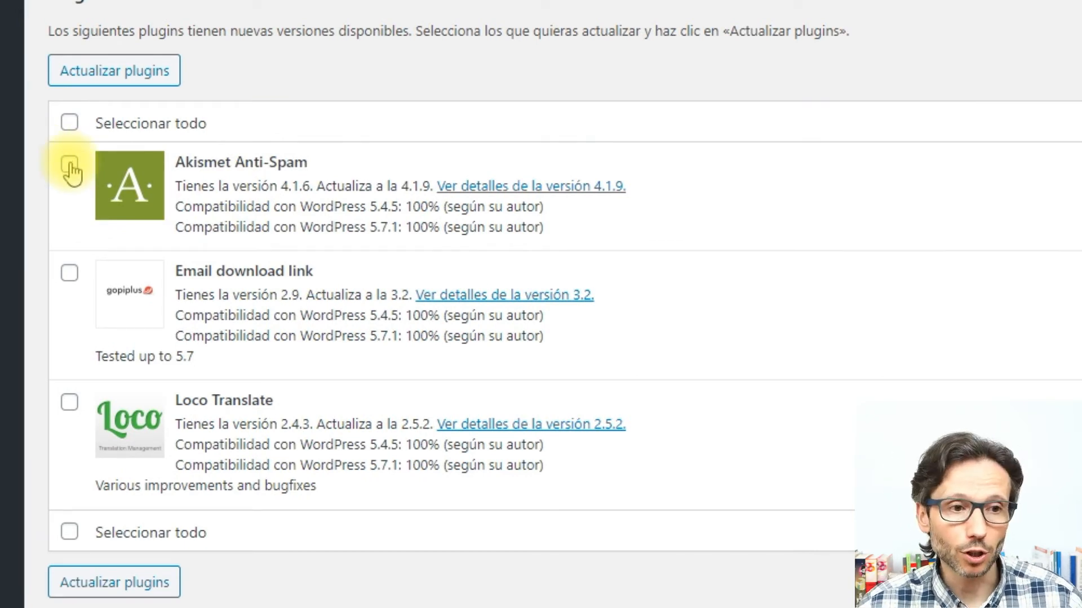
click(70, 165)
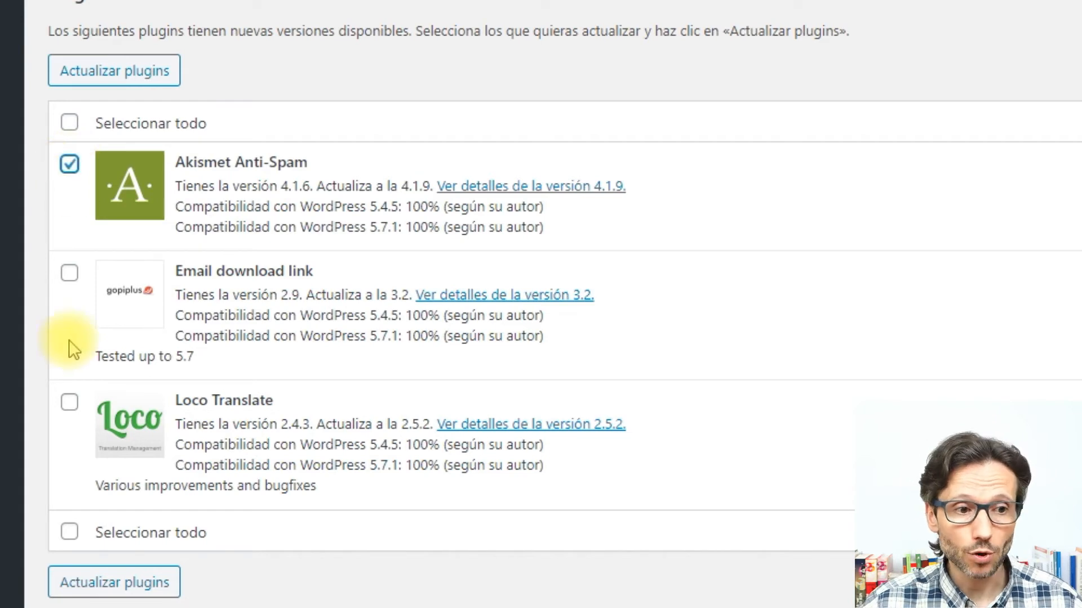
click(69, 275)
click(70, 403)
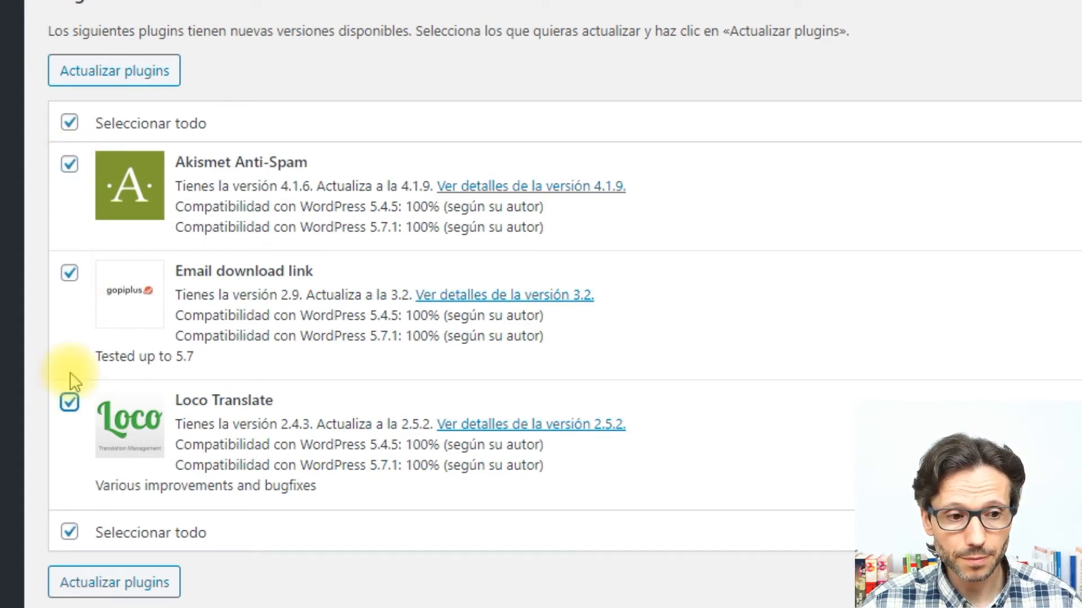
click(120, 589)
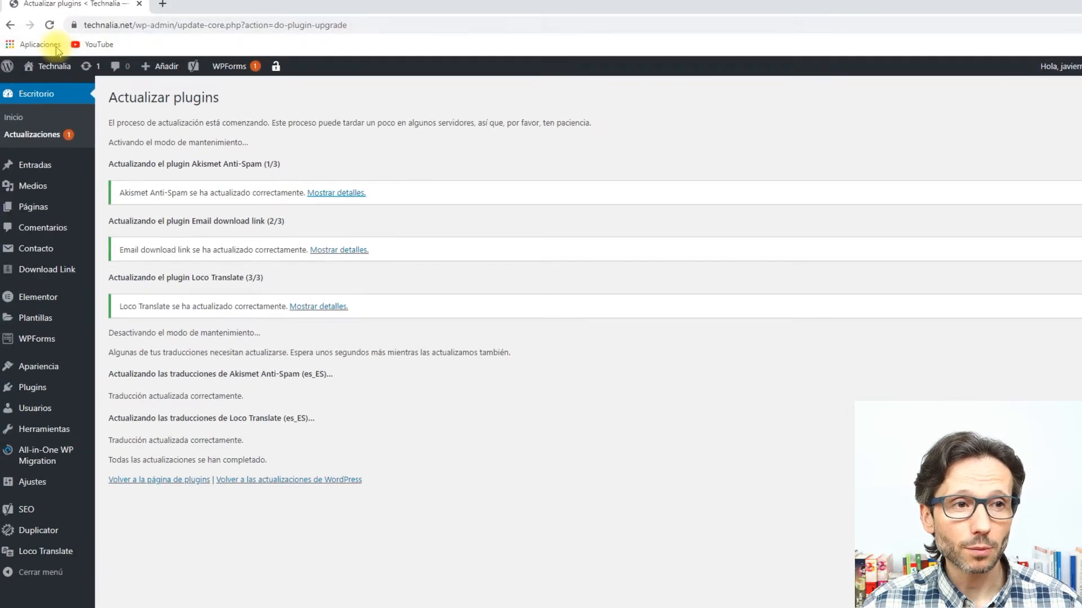
Open the Technalia site in a new browser tab and check the home page's content and layout.
middle_click(55, 75)
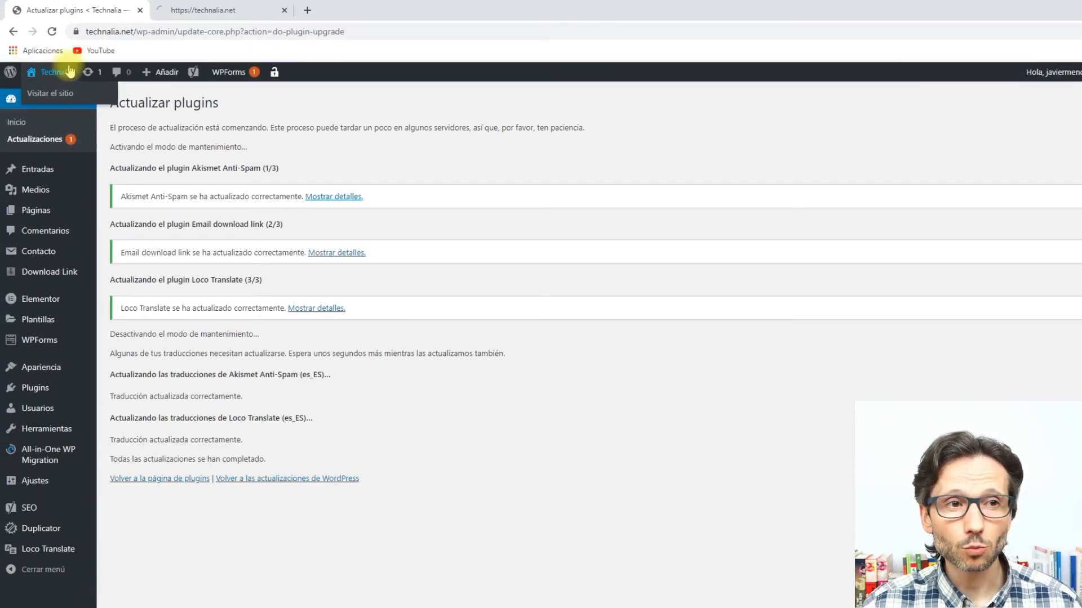
click(218, 11)
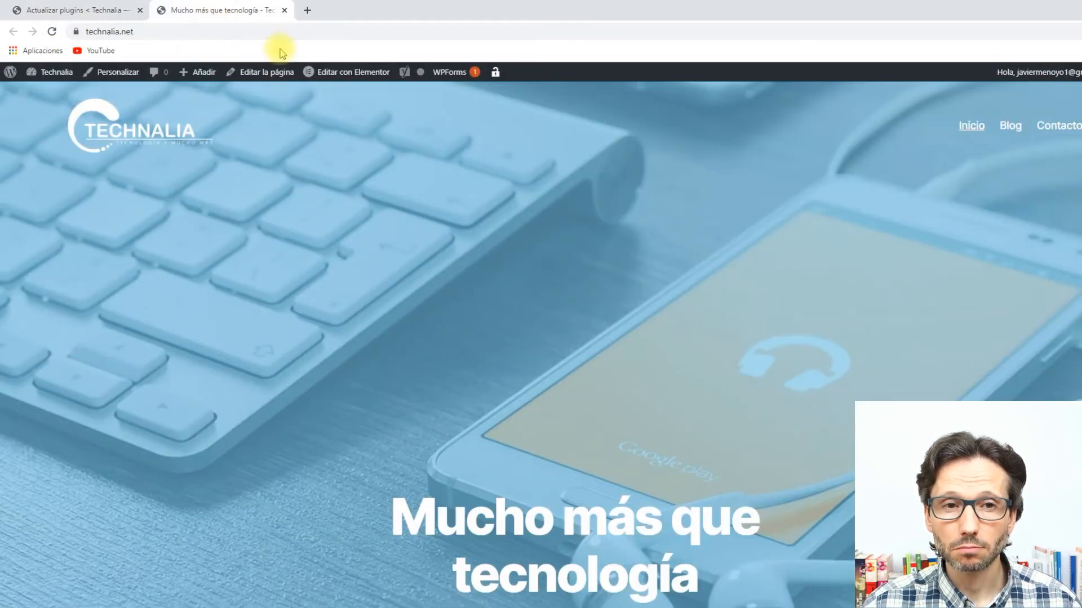
scroll(584, 268, down, 20)
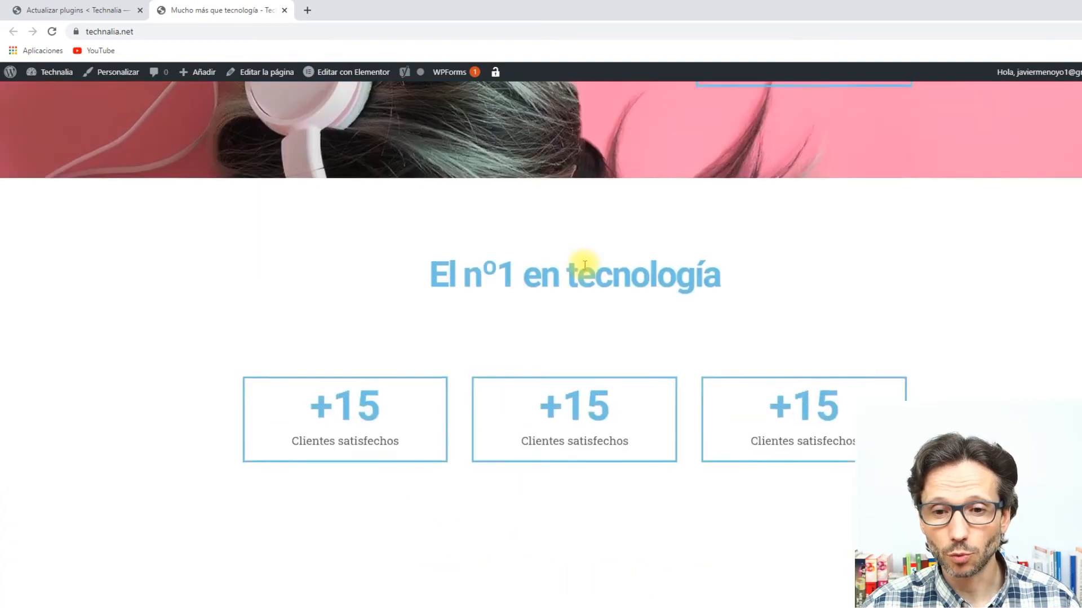
Check the rest of the home page, and open the blog page to review its post and embedded PDF.
scroll(584, 265, up, 20)
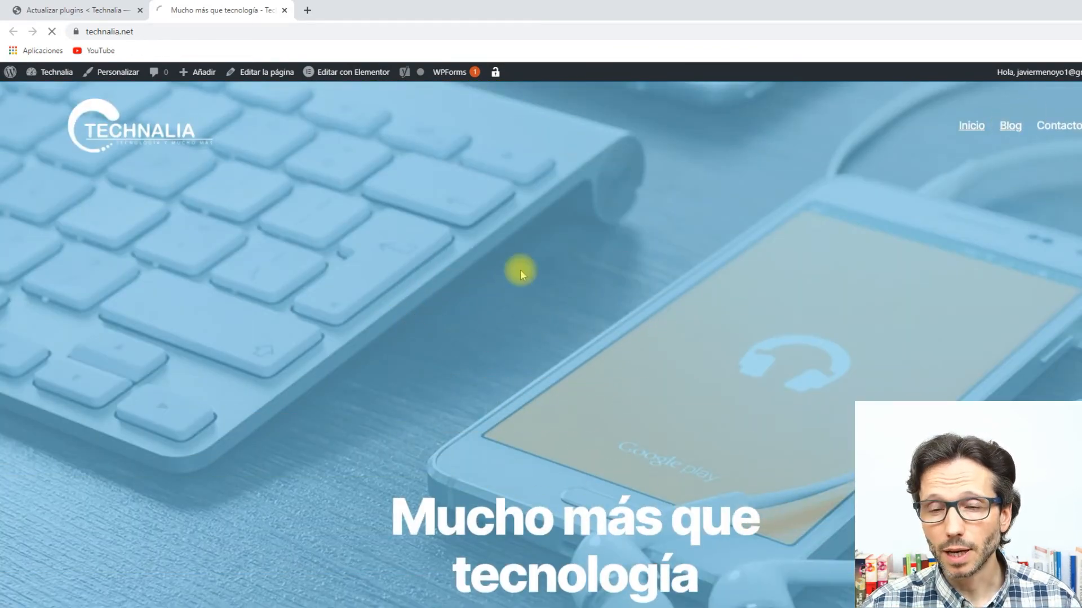
scroll(479, 306, down, 18)
scroll(480, 309, up, 6)
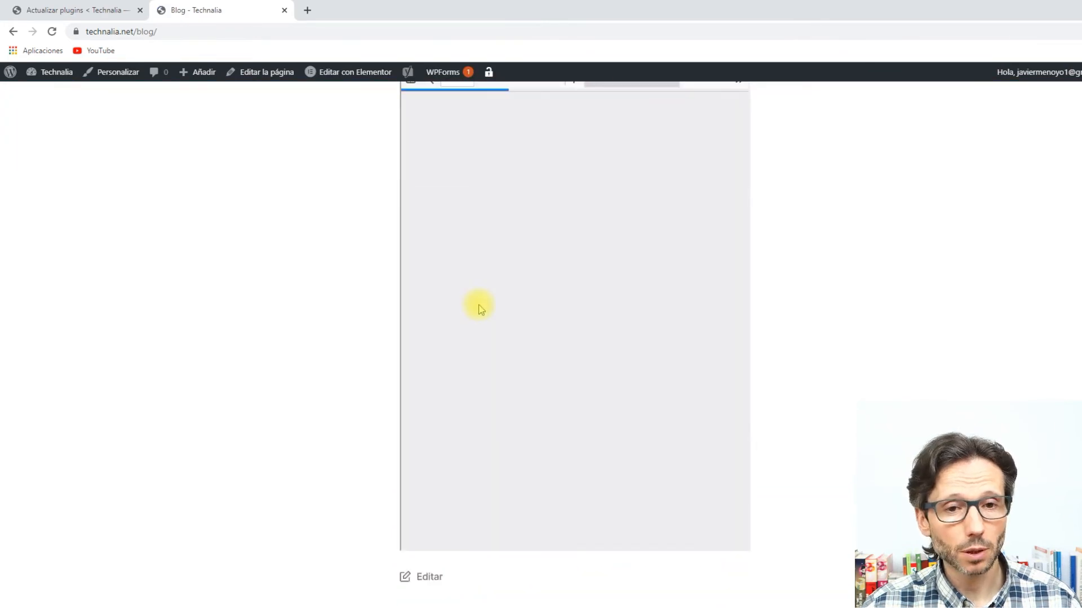
scroll(479, 307, up, 10)
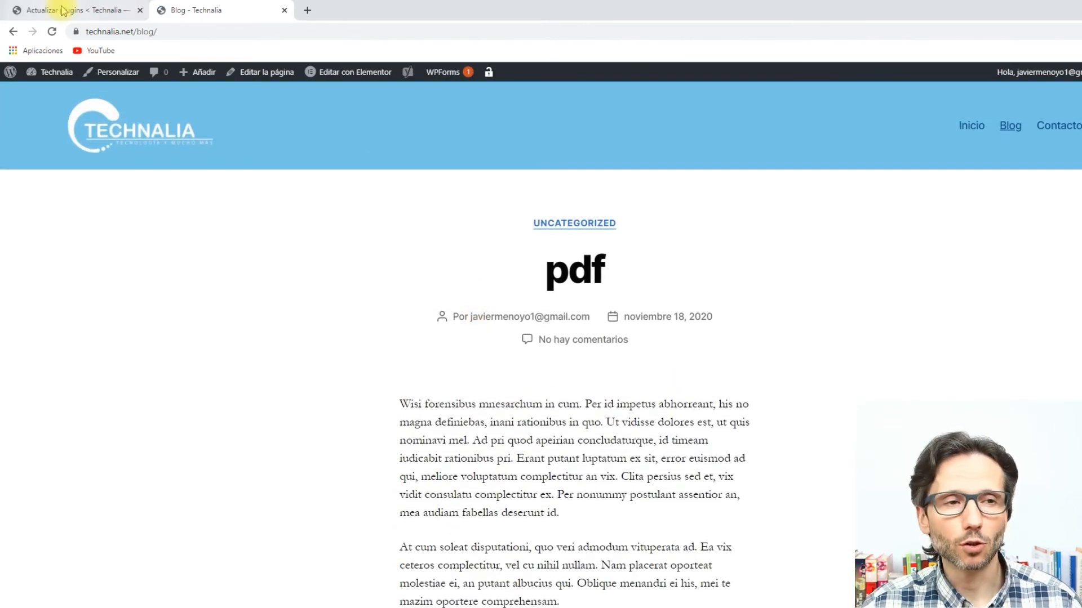
Update the Twenty Twenty theme from the WordPress updates page and check the completion message.
click(78, 12)
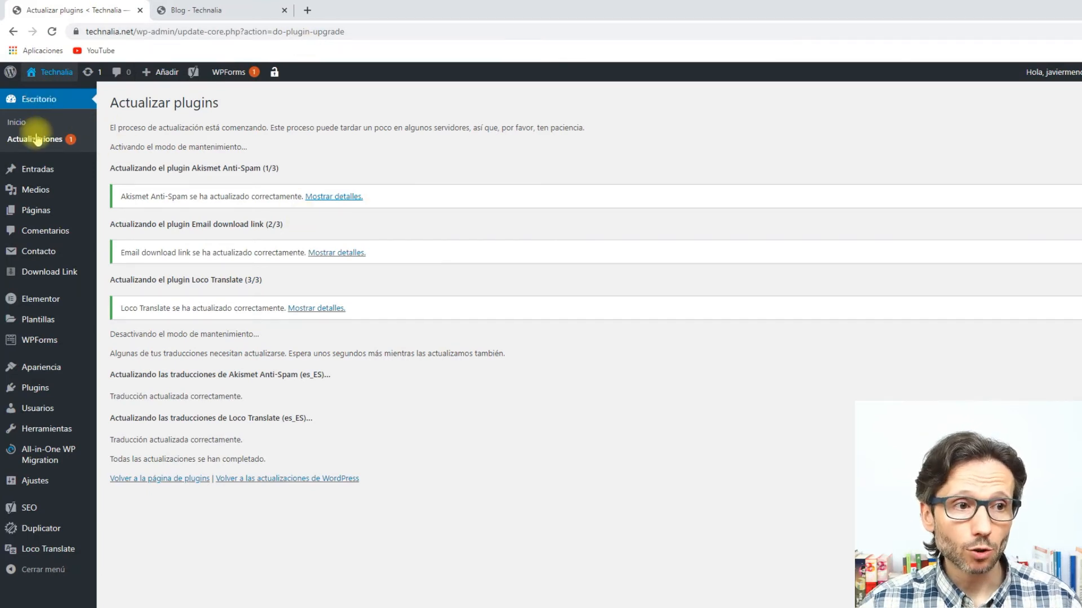
click(35, 140)
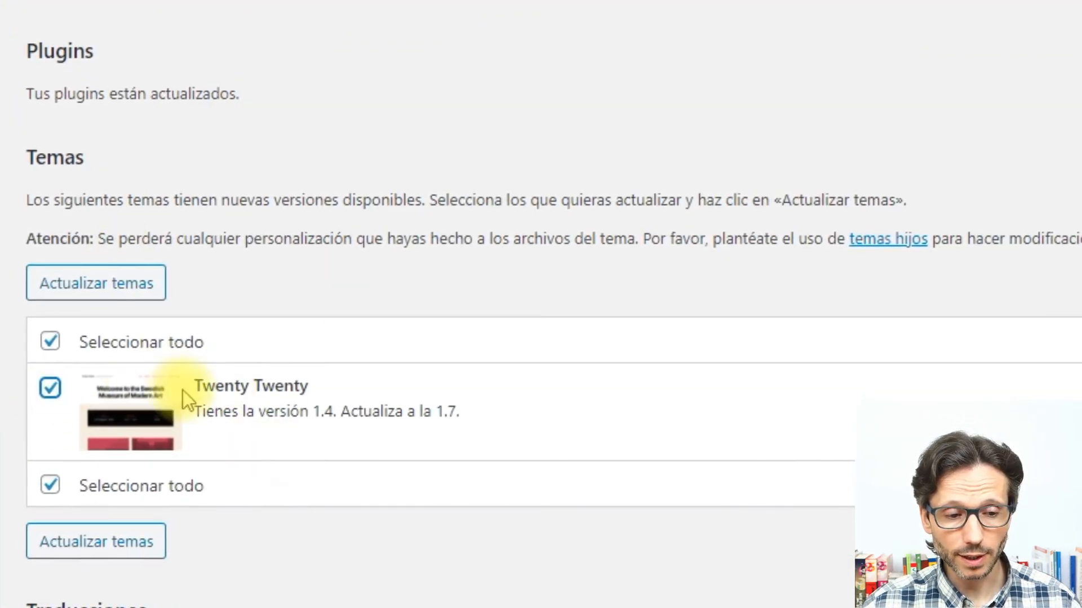
click(102, 558)
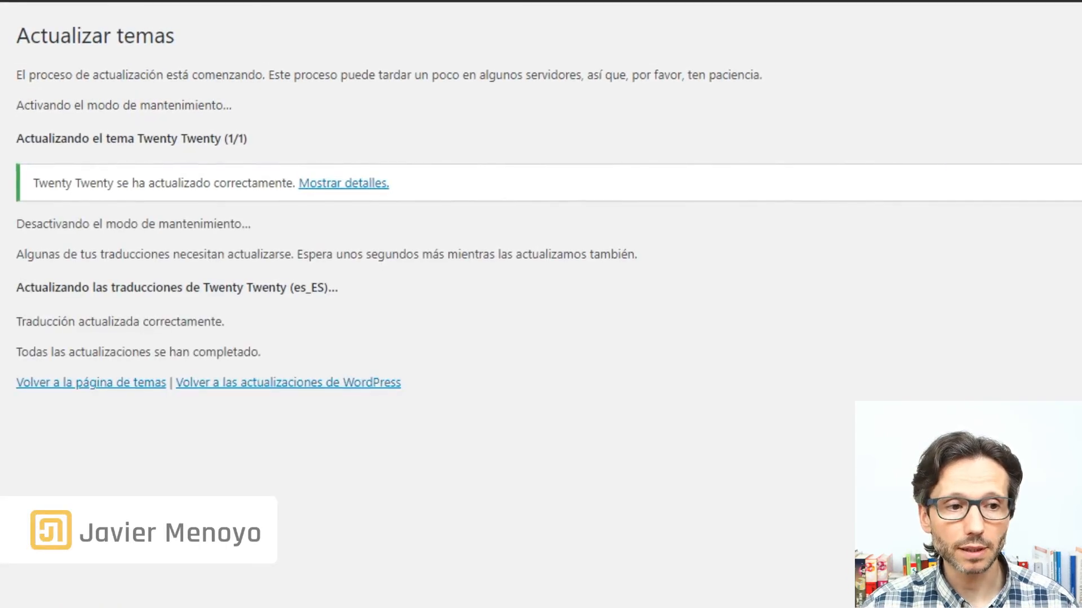
drag(18, 348, 284, 350)
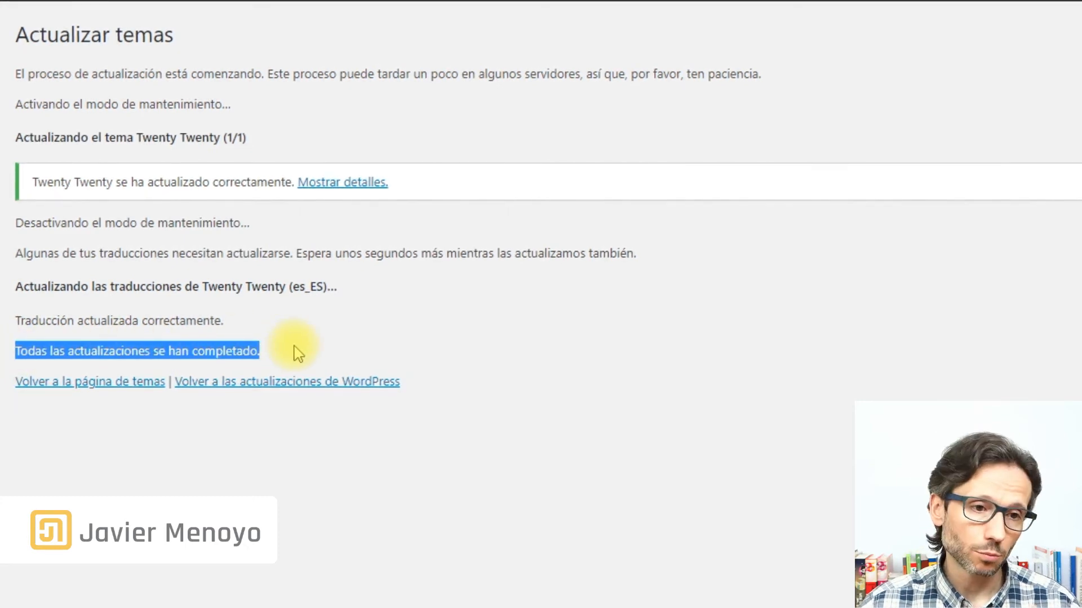
Reload the public Technalia site and check the home page's content and layout after the theme update.
click(228, 11)
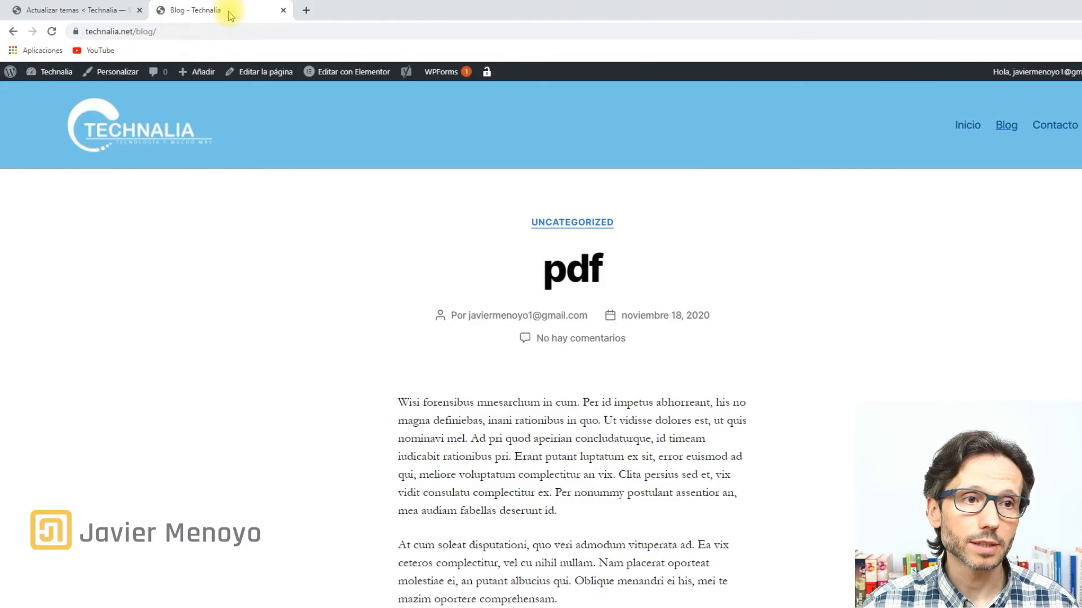
click(52, 32)
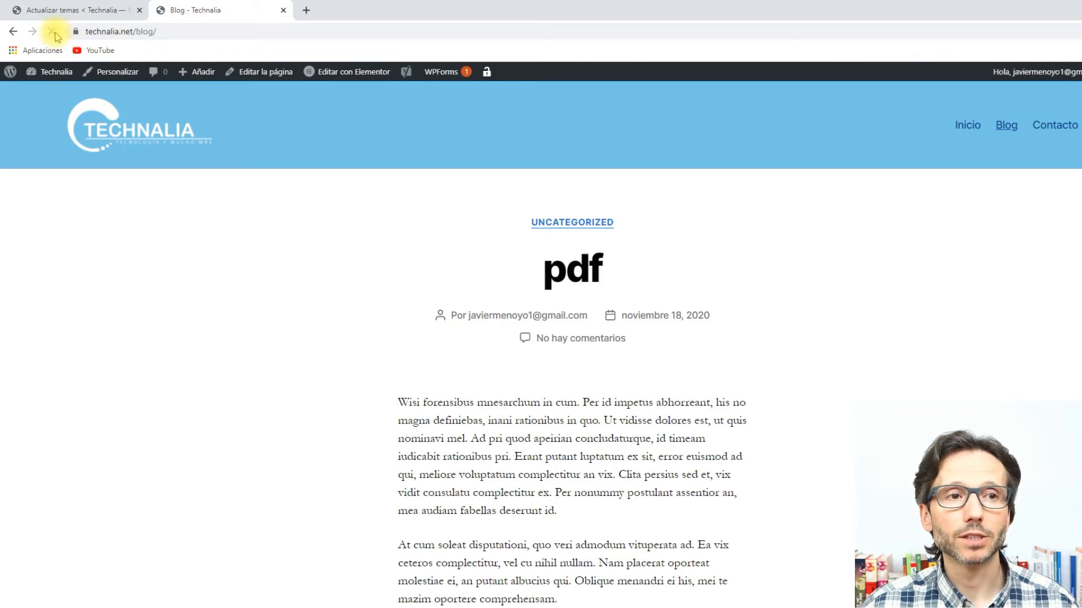
click(957, 122)
scroll(683, 153, down, 20)
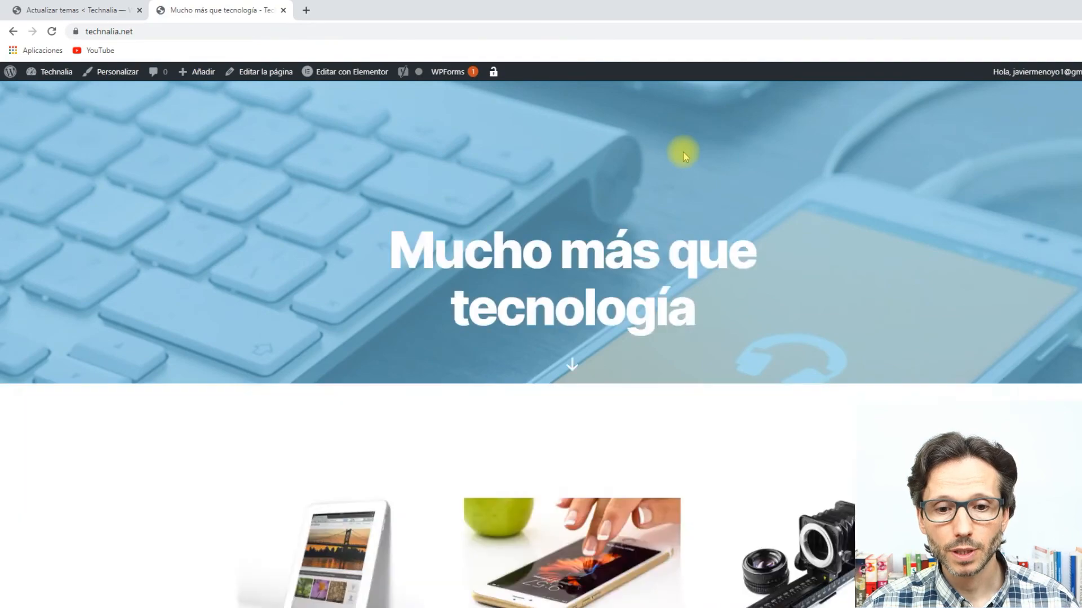
scroll(685, 156, up, 20)
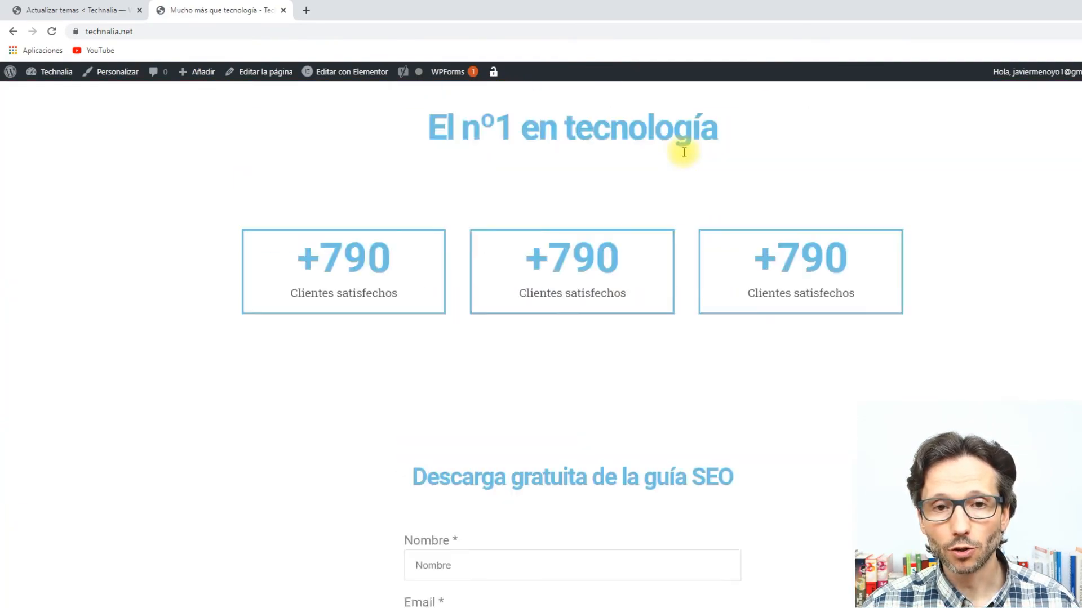
scroll(689, 139, up, 1)
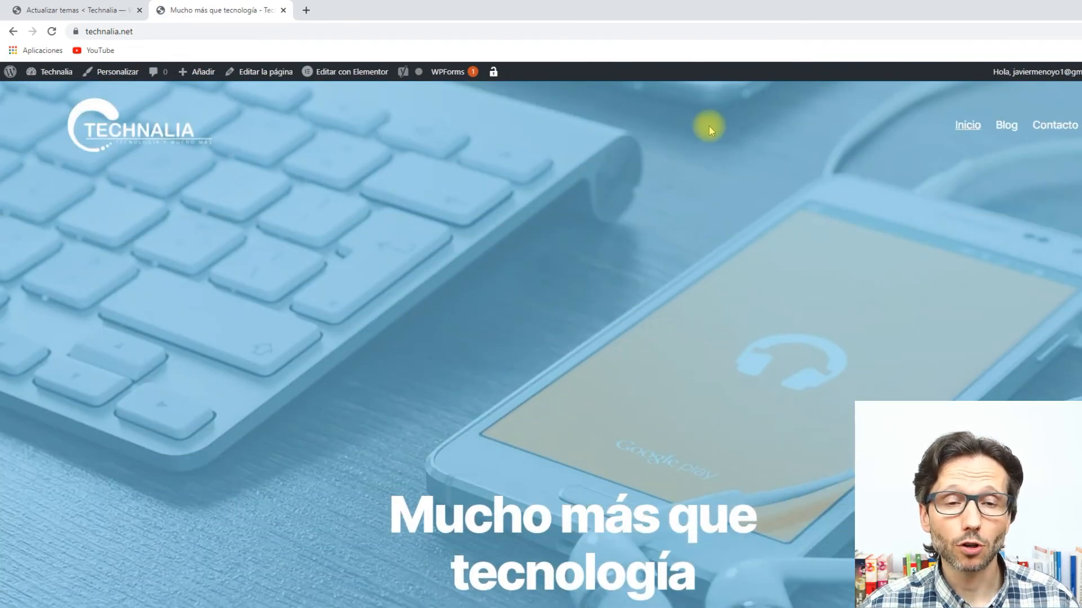
Open technalia.net in a new incognito window.
click(453, 31)
key(ctrl+c)
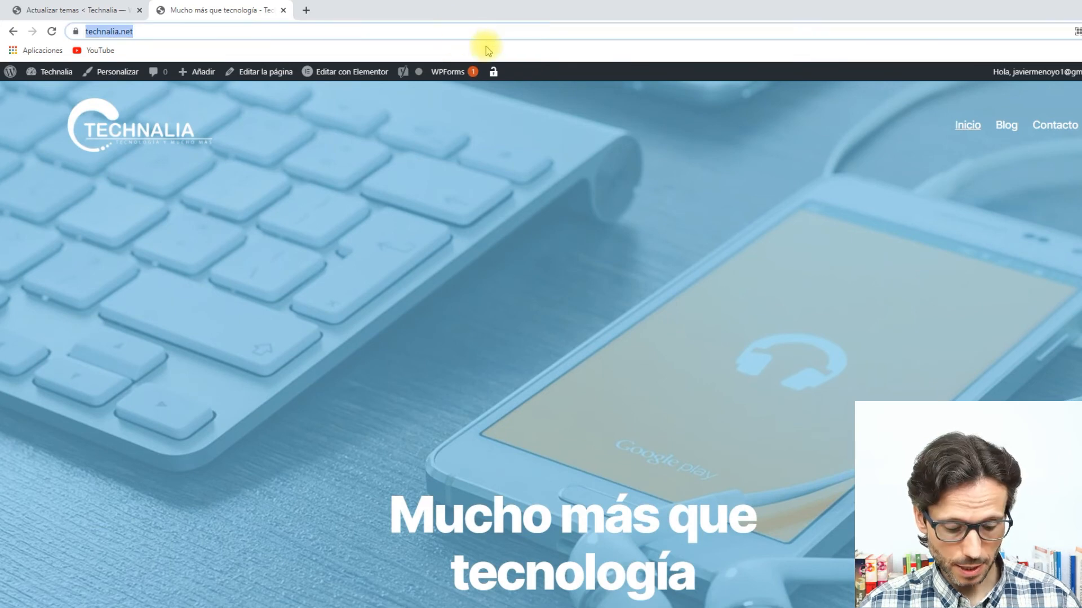
click(1076, 31)
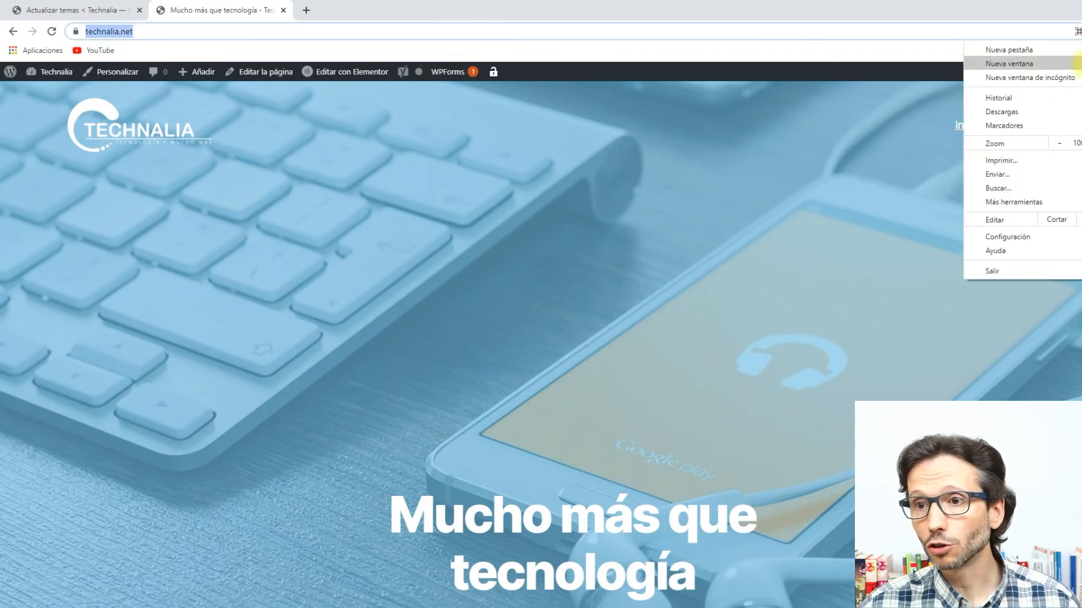
click(1061, 77)
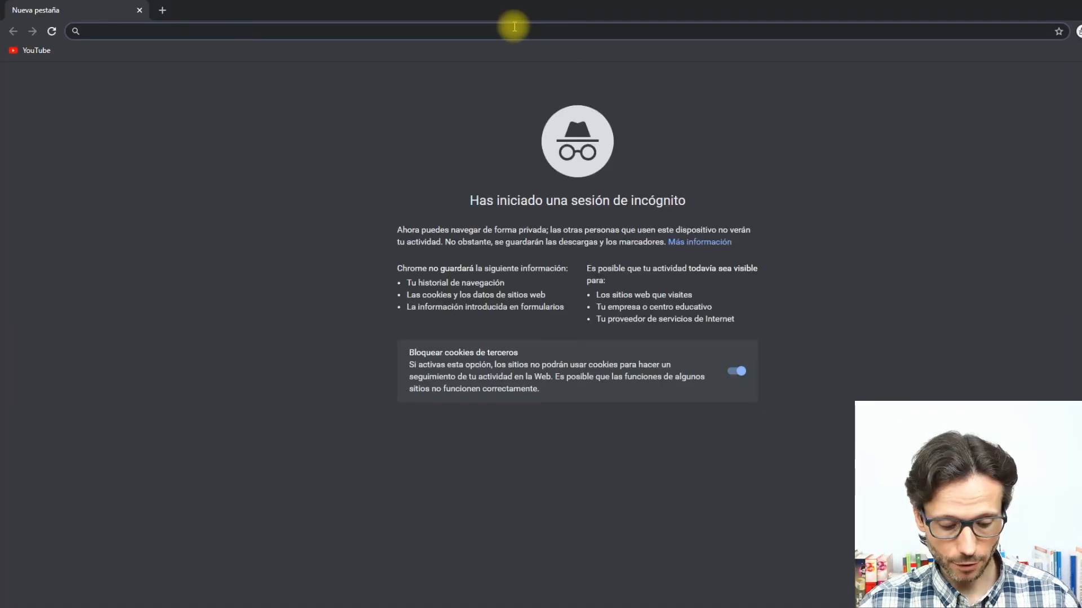
key(ctrl+v)
key(Return)
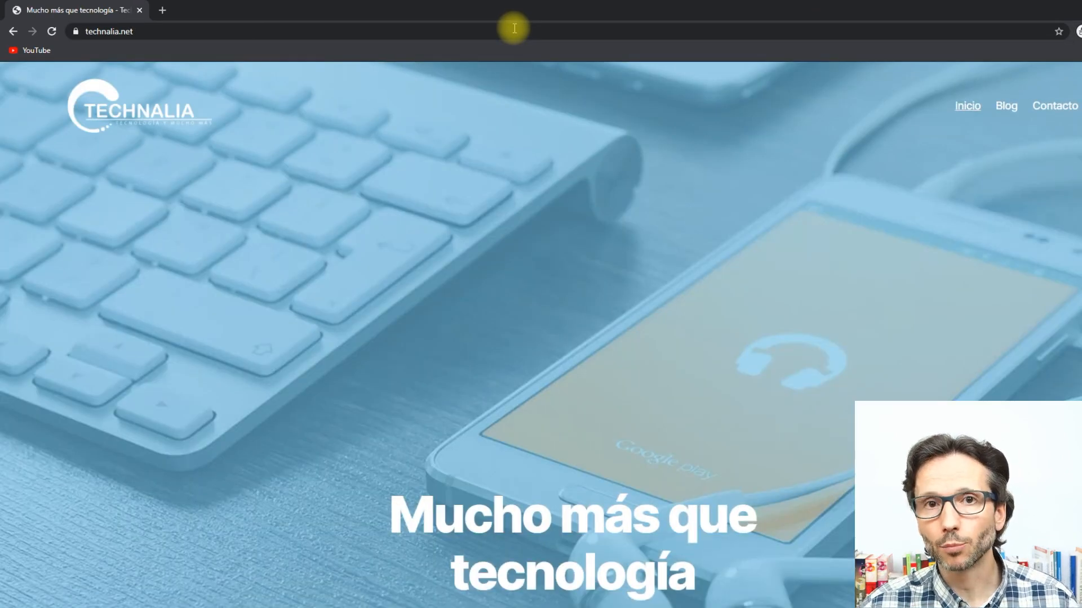
Examine the home page and the blog page as a logged-out visitor in the incognito window.
scroll(570, 176, down, 20)
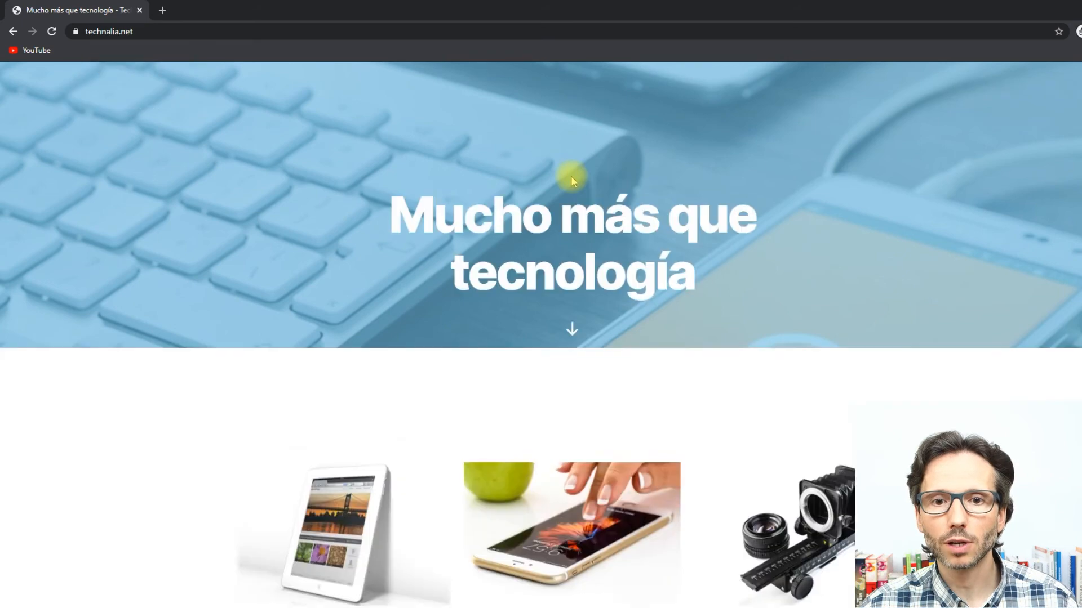
scroll(631, 314, down, 5)
scroll(631, 314, up, 20)
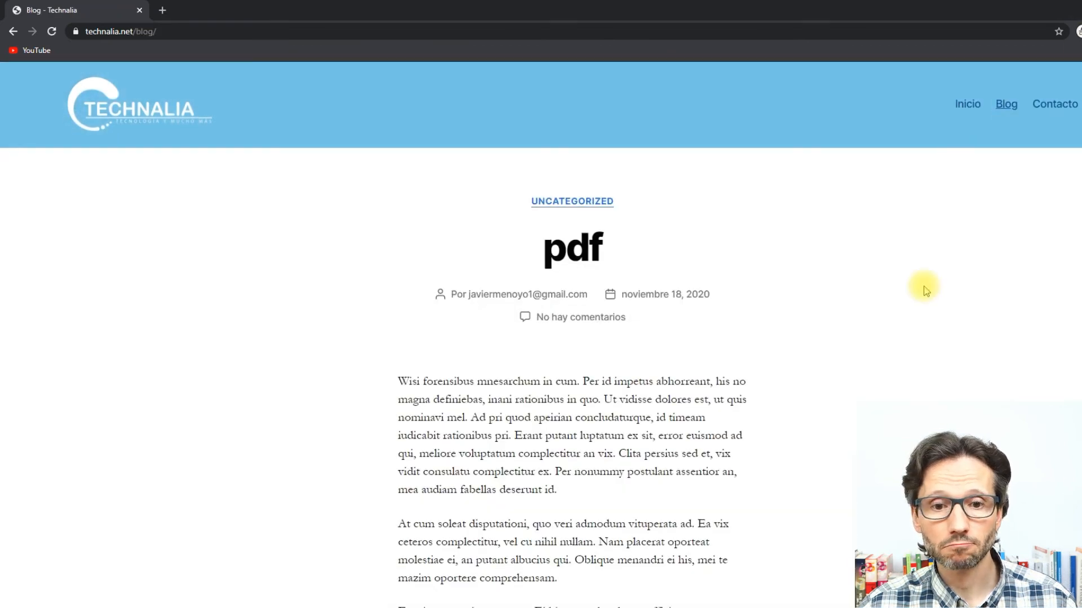
scroll(922, 285, down, 15)
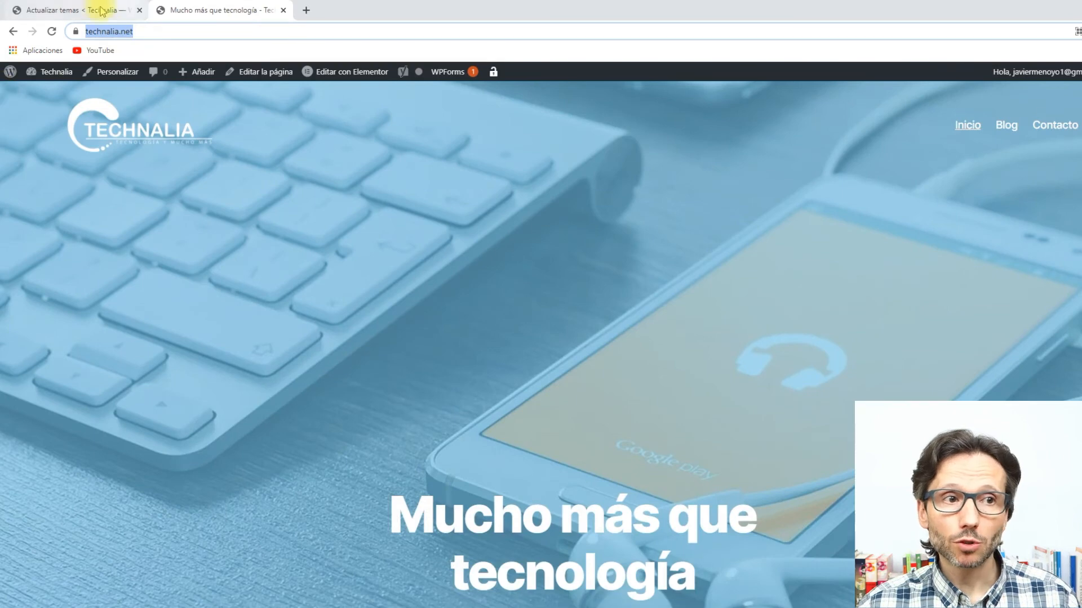
Update WordPress to version 5.7.1–es_ES from the WordPress updates page.
click(78, 12)
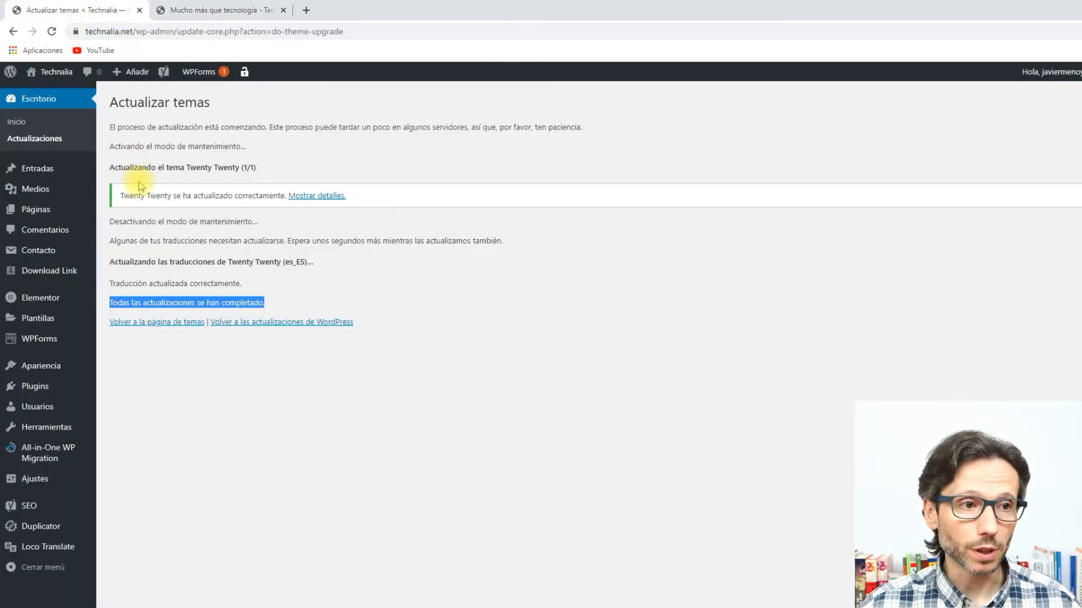
click(31, 141)
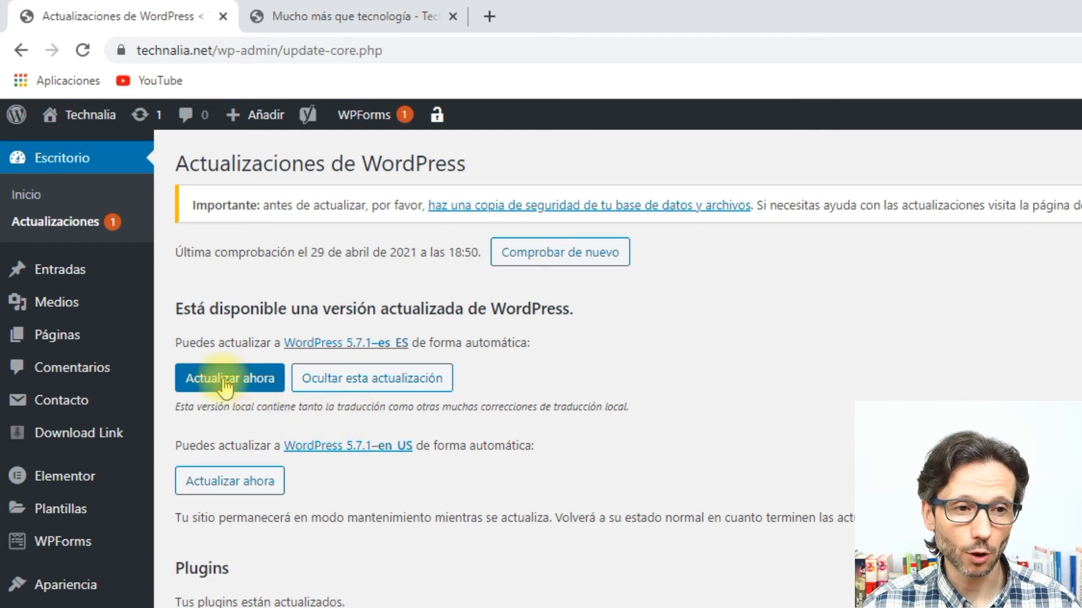
click(254, 388)
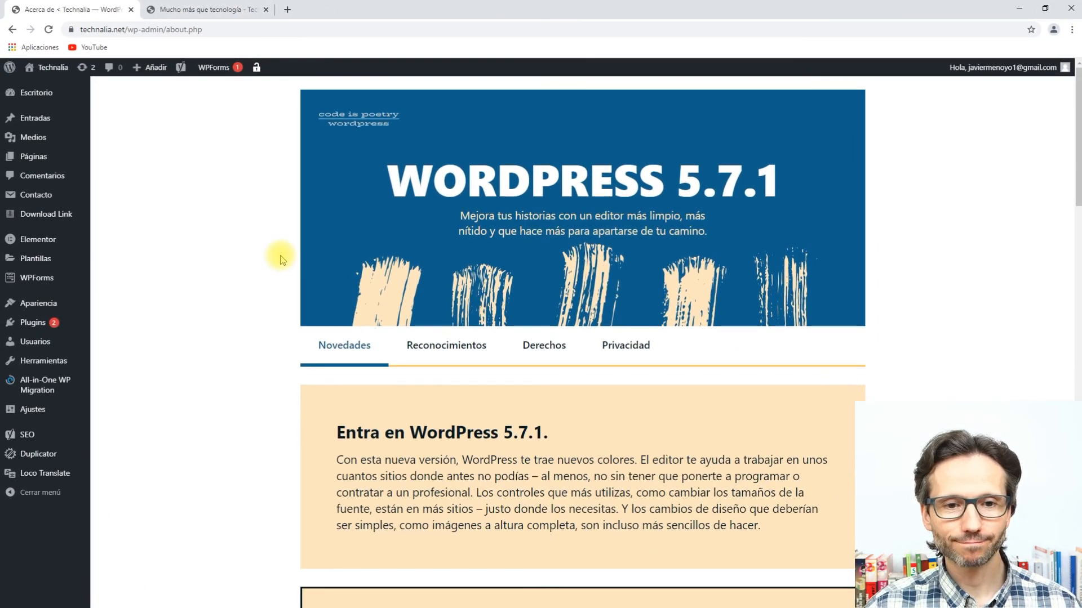
Reload the home page in the logged-in window, and recheck the blog and home pages in the incognito window.
click(185, 11)
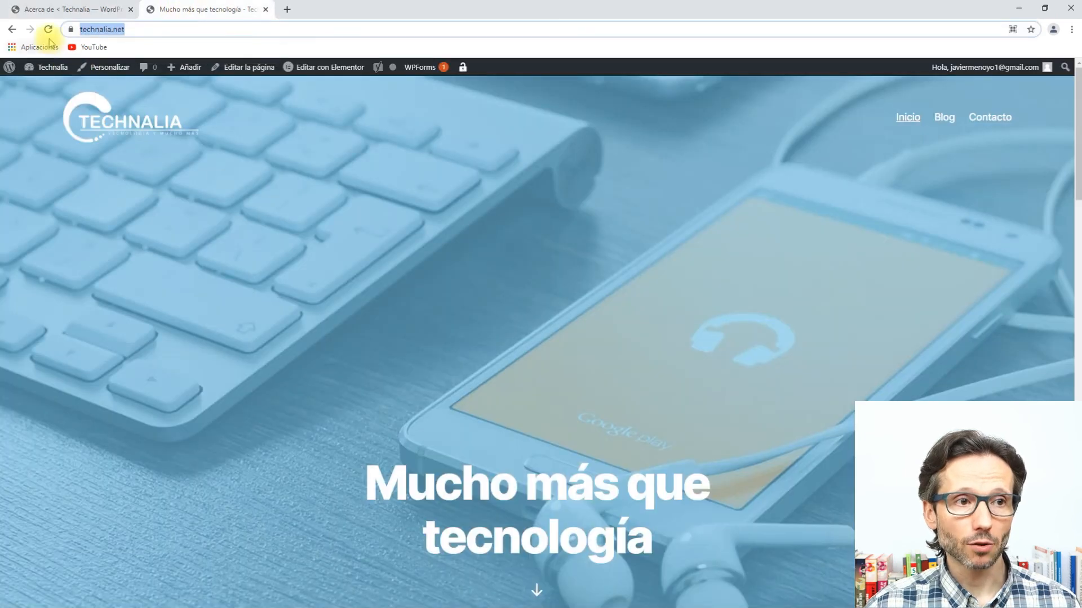
click(49, 30)
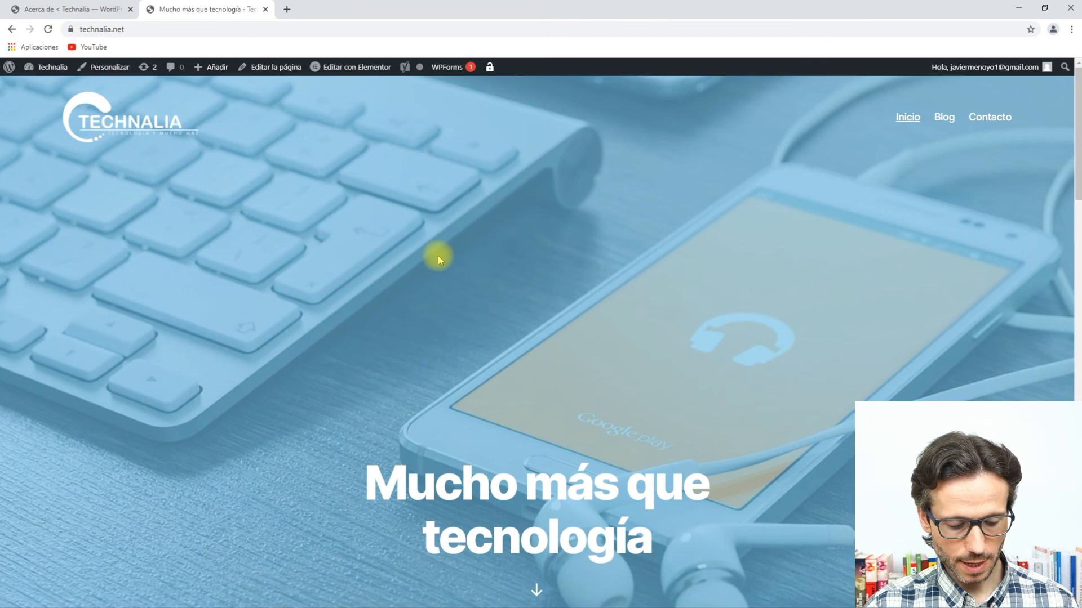
key(alt+Tab)
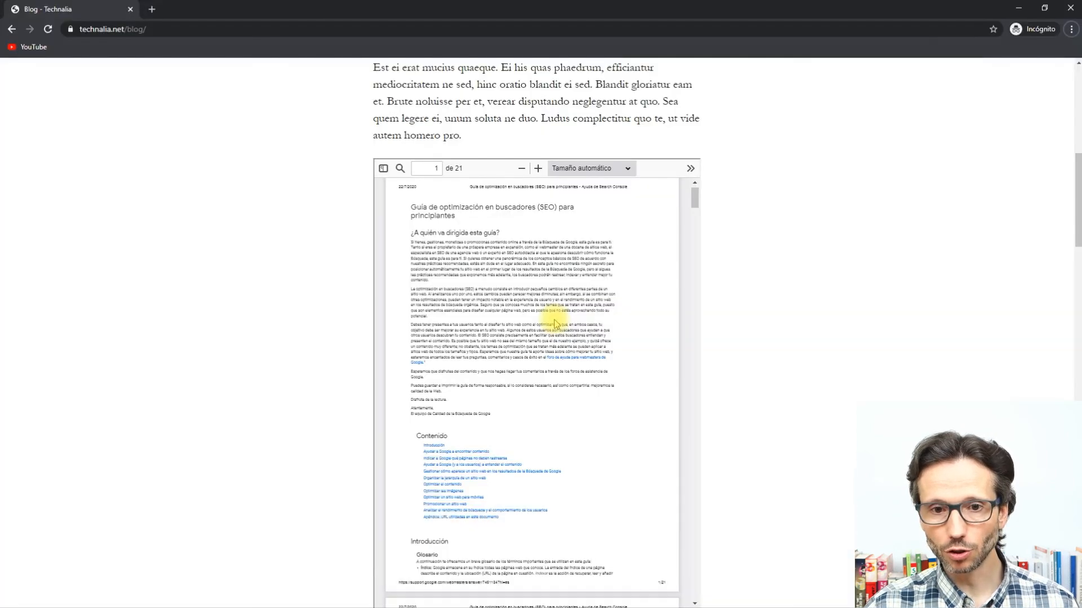
scroll(721, 231, up, 9)
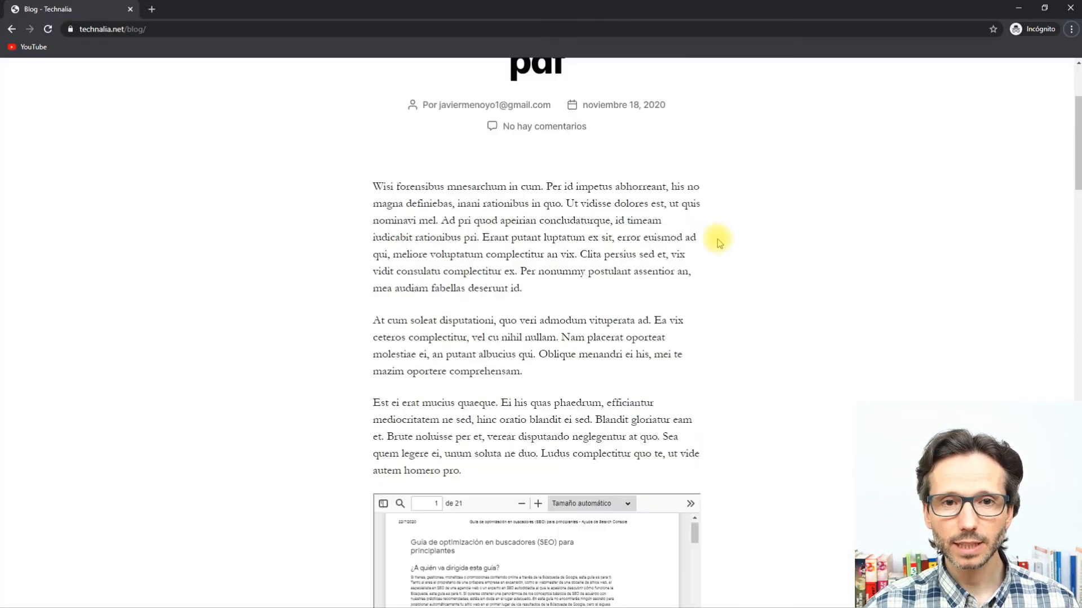
click(906, 100)
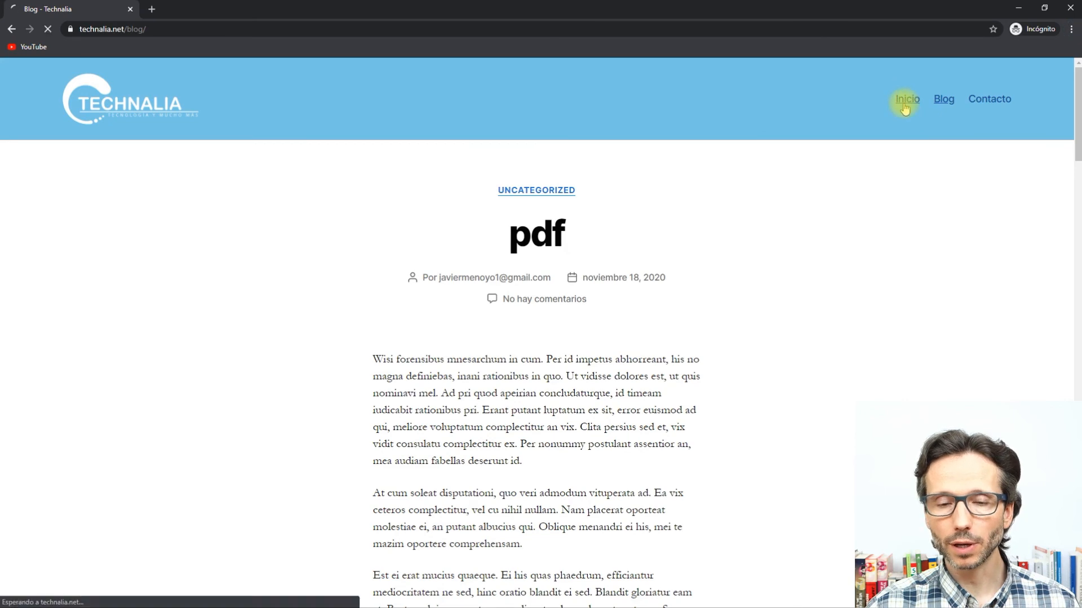
scroll(743, 232, down, 20)
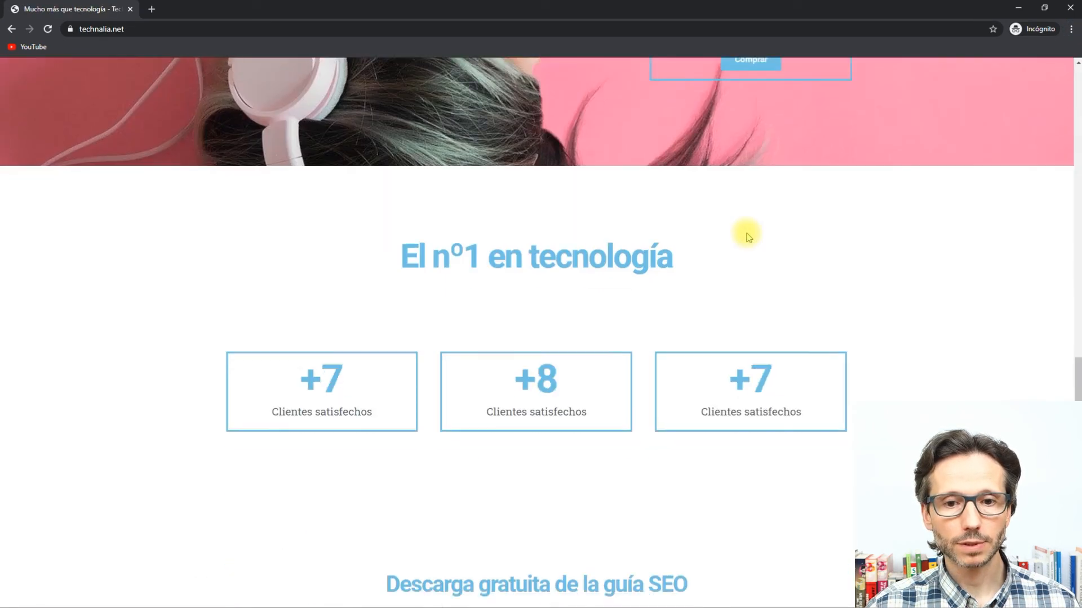
scroll(745, 234, up, 8)
scroll(810, 208, up, 3)
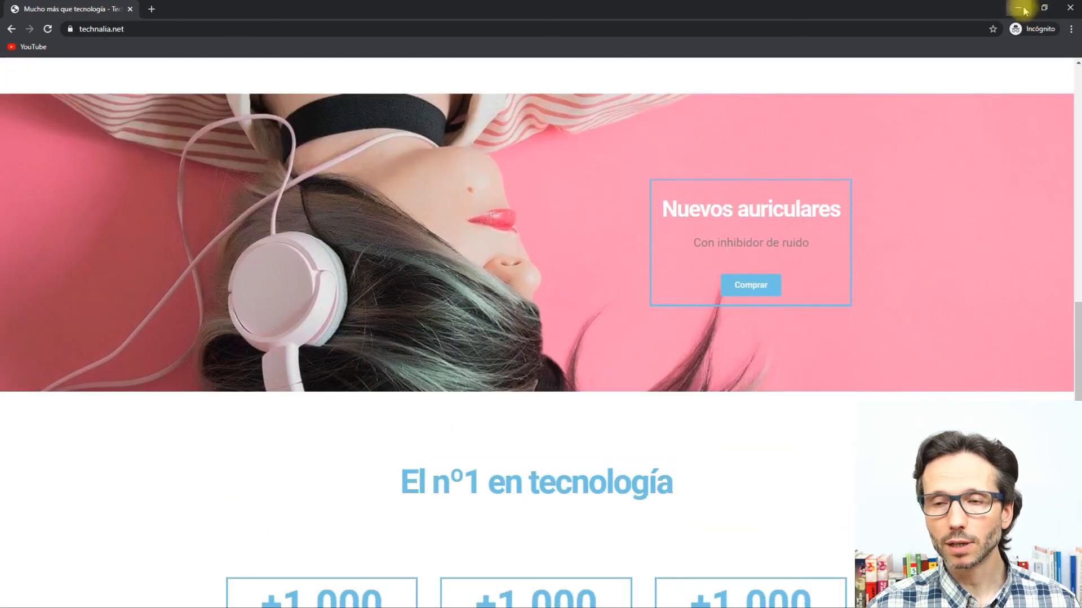
Return to the WordPress admin dashboard and check the installed WordPress version in the De un vistazo box.
click(1018, 8)
click(89, 9)
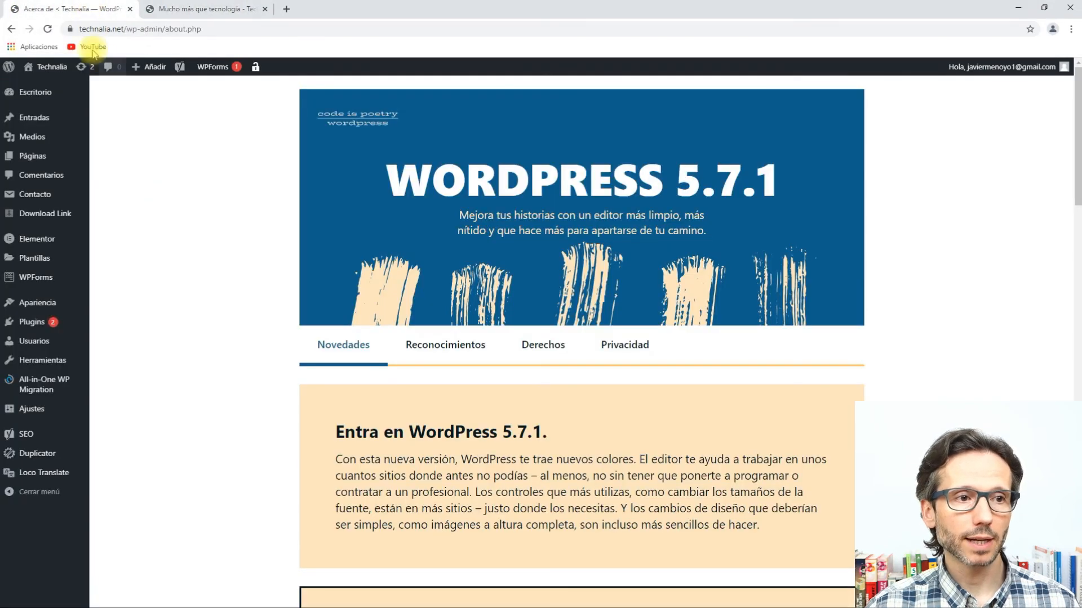
click(68, 92)
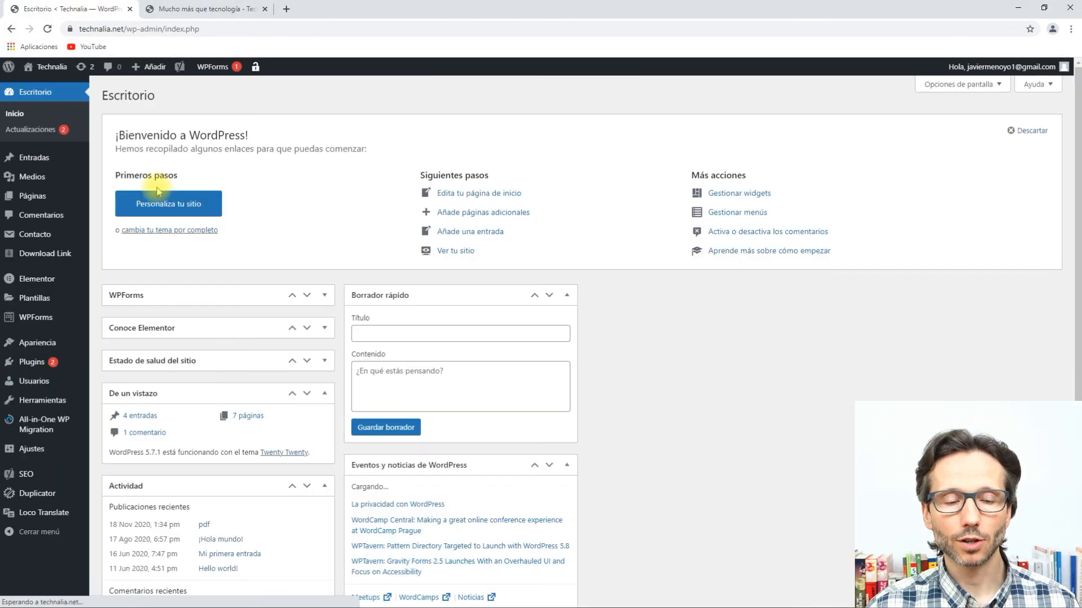
scroll(336, 206, down, 4)
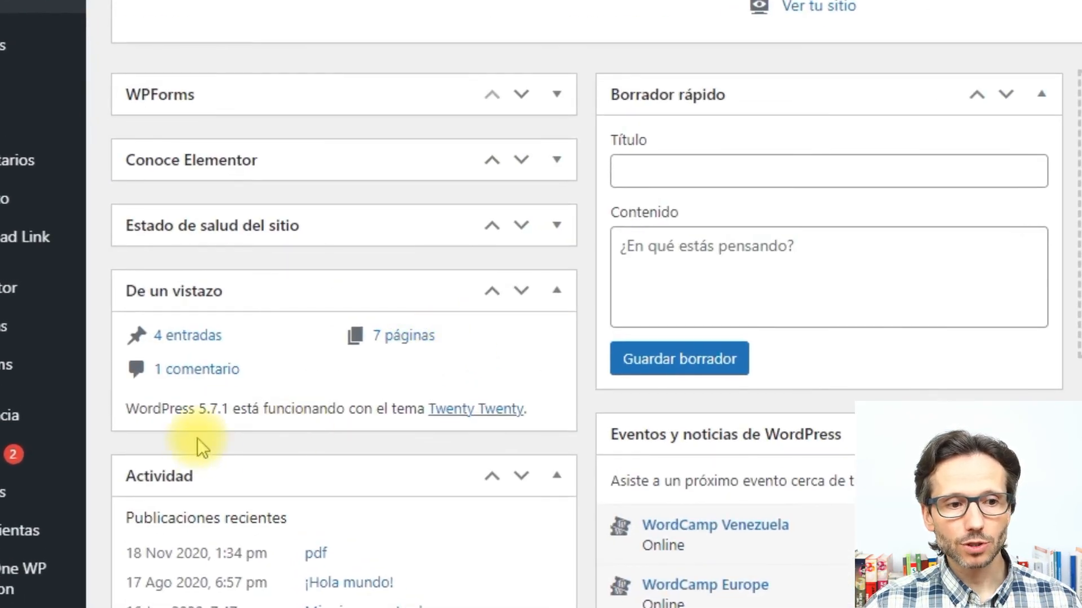
drag(199, 410, 230, 404)
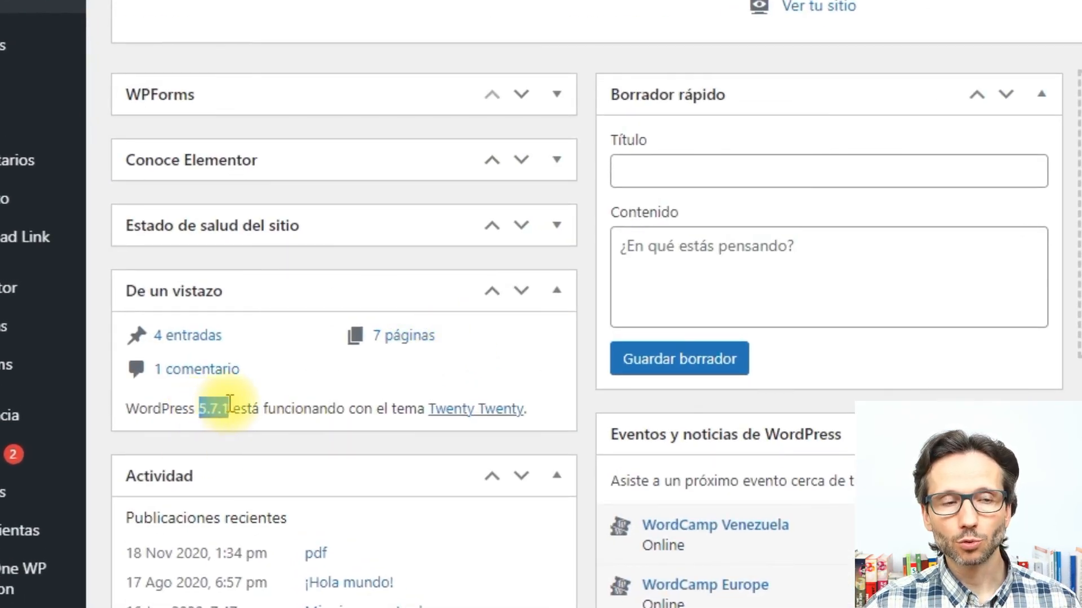